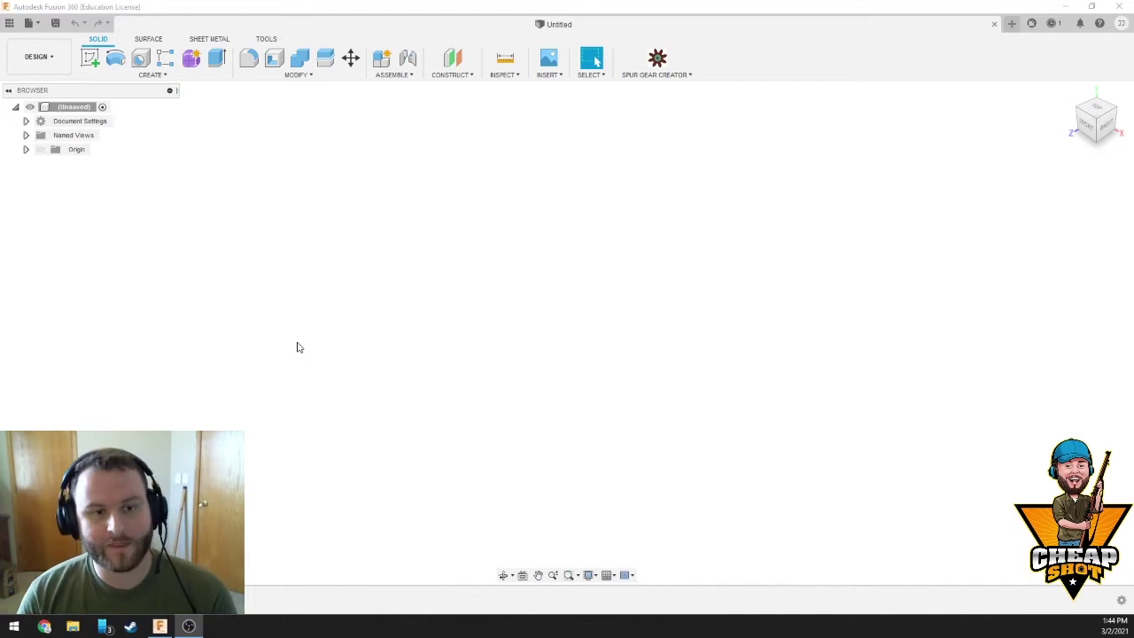
Open ForeGrip_Assembly.step from the Rail_Mounted_Fore_Grip > STEP folder on this computer
left_click(29, 24)
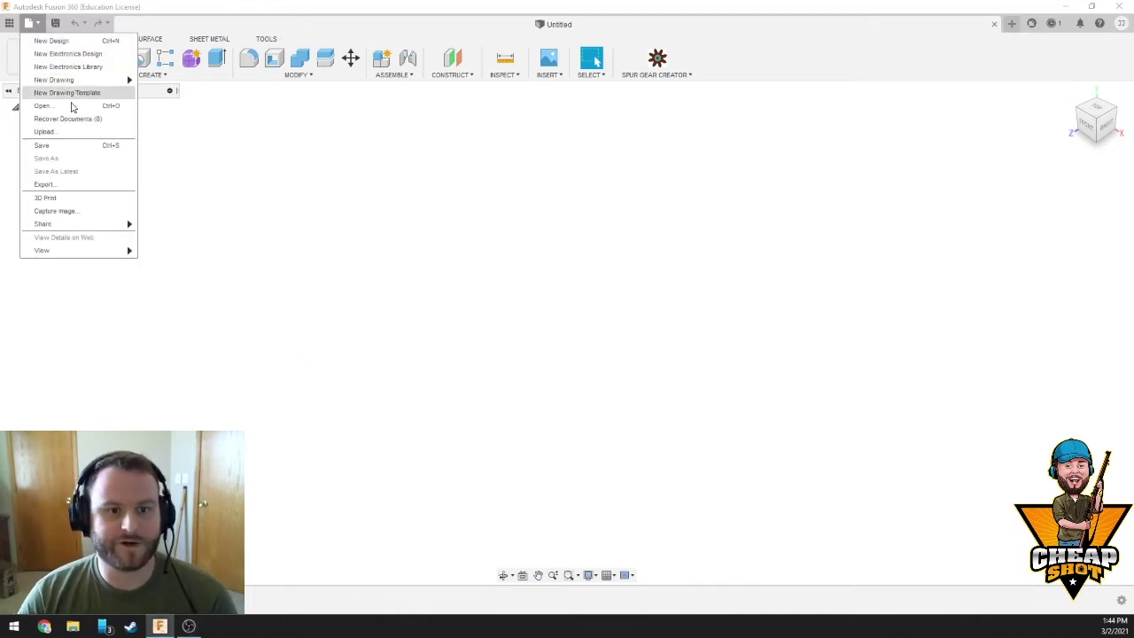
left_click(71, 105)
left_click(394, 423)
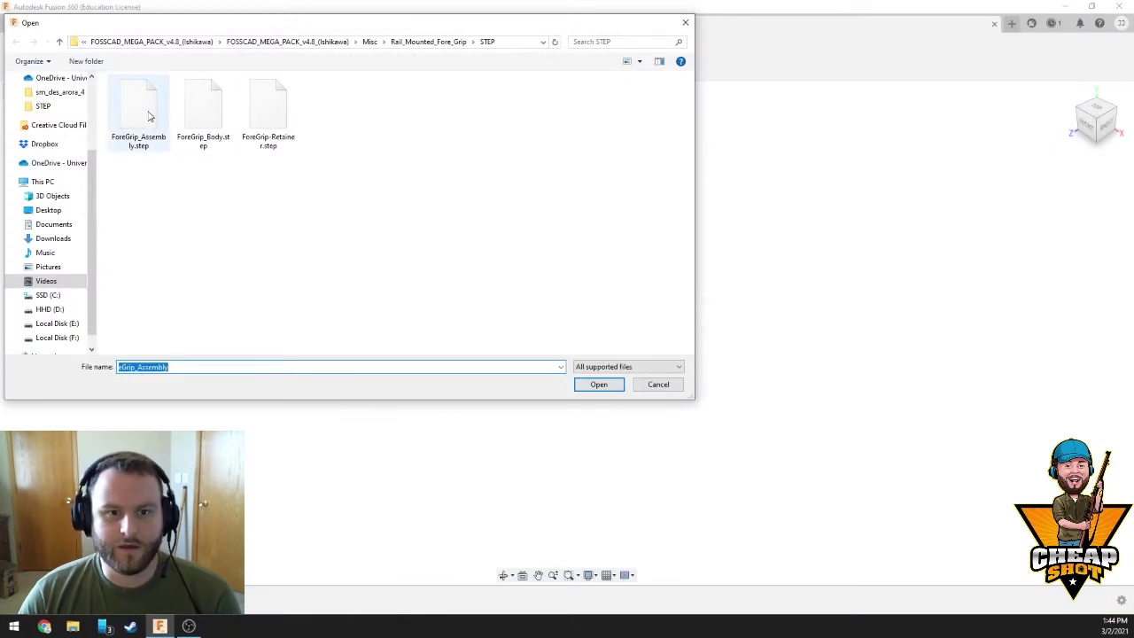
left_click(432, 47)
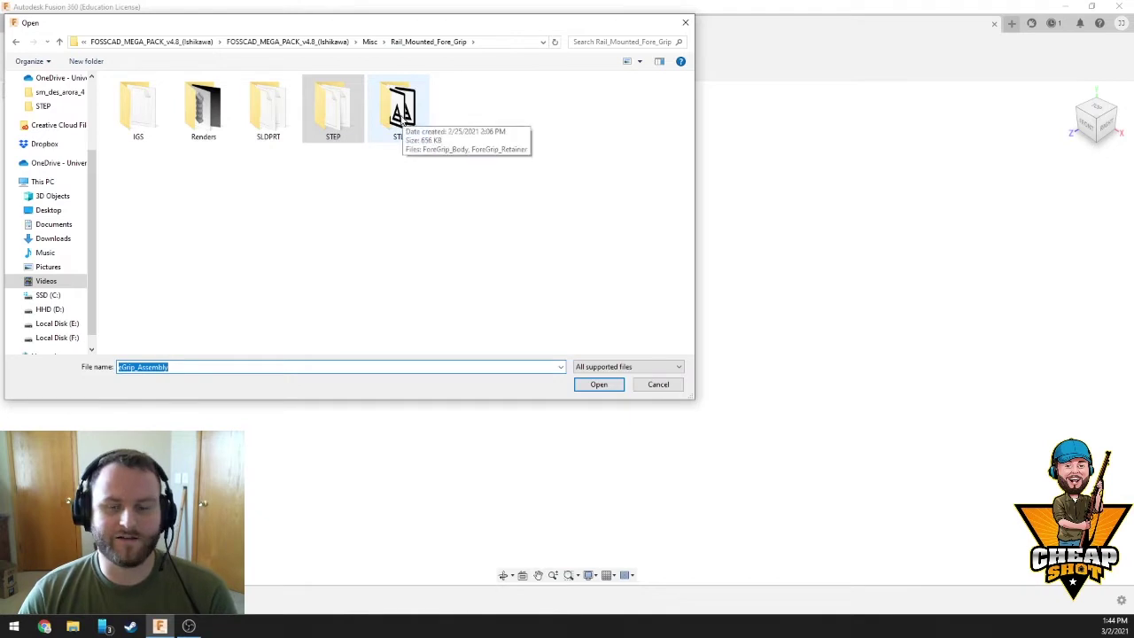
double_click(332, 106)
double_click(156, 108)
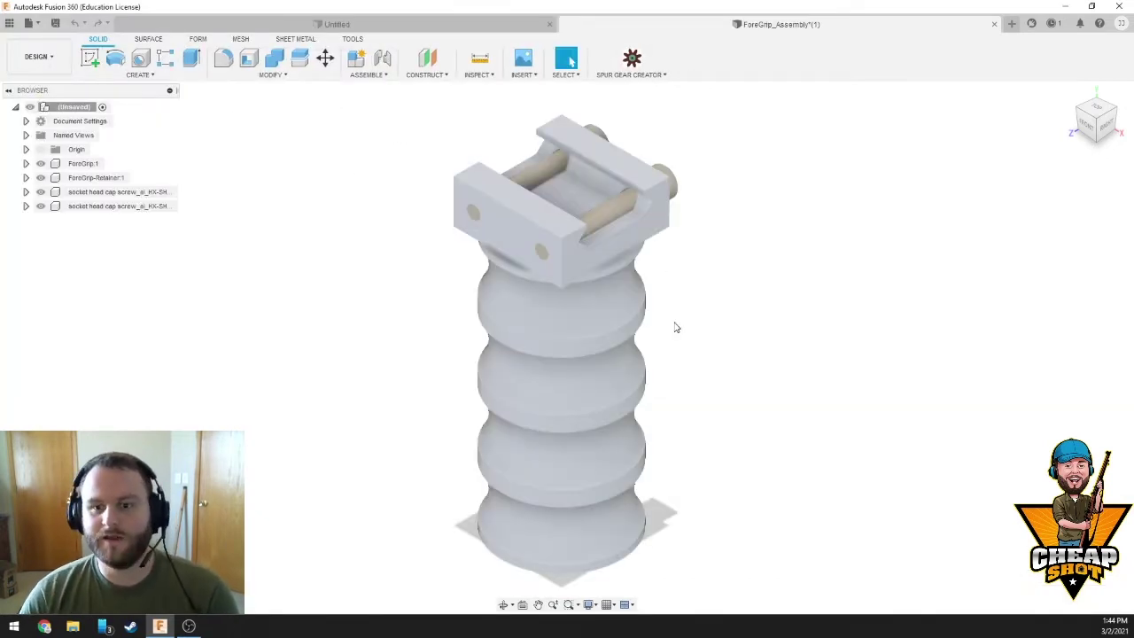
Hide both socket head cap screws in the browser
middle_click_drag(675, 327, 633, 244, "shift")
key("Escape")
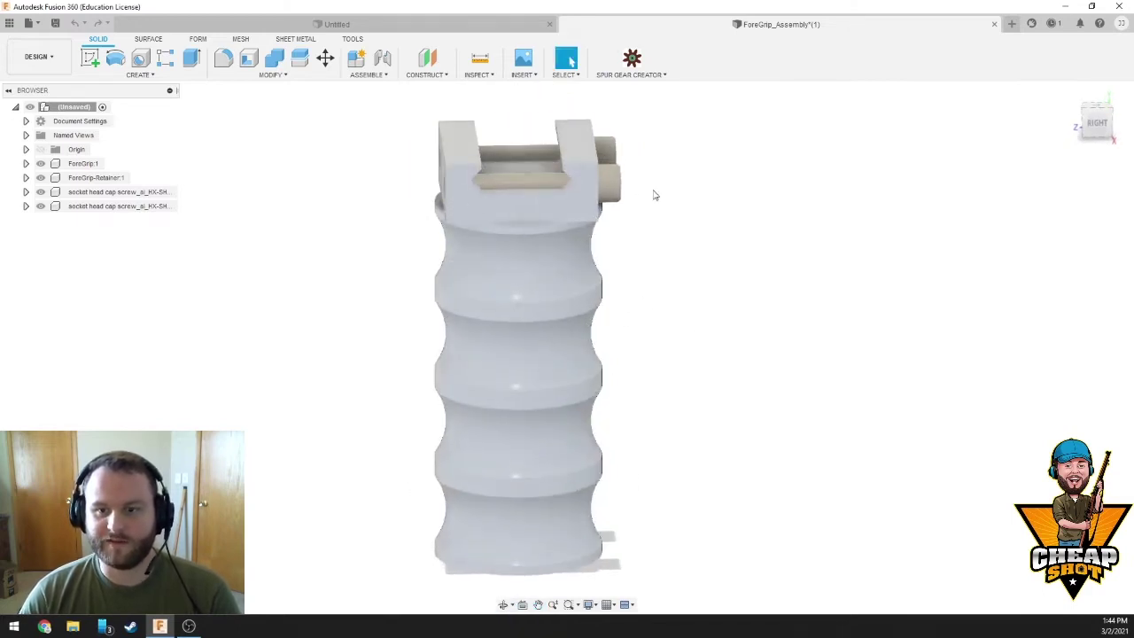
middle_click_drag(625, 199, 611, 219, "shift")
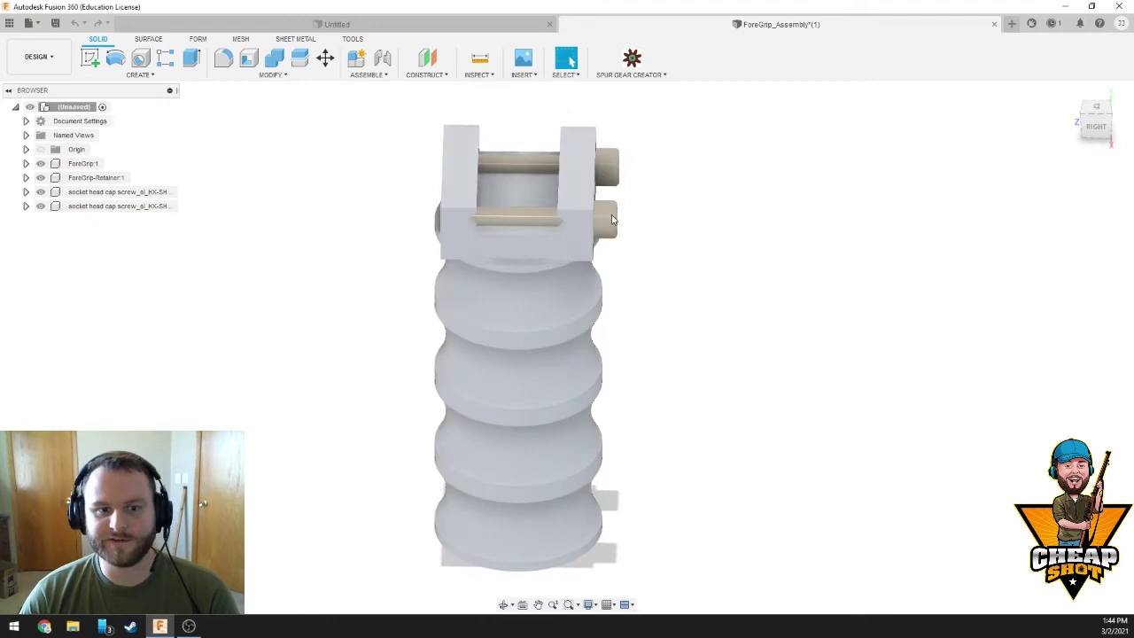
left_click(40, 206)
left_click(40, 192)
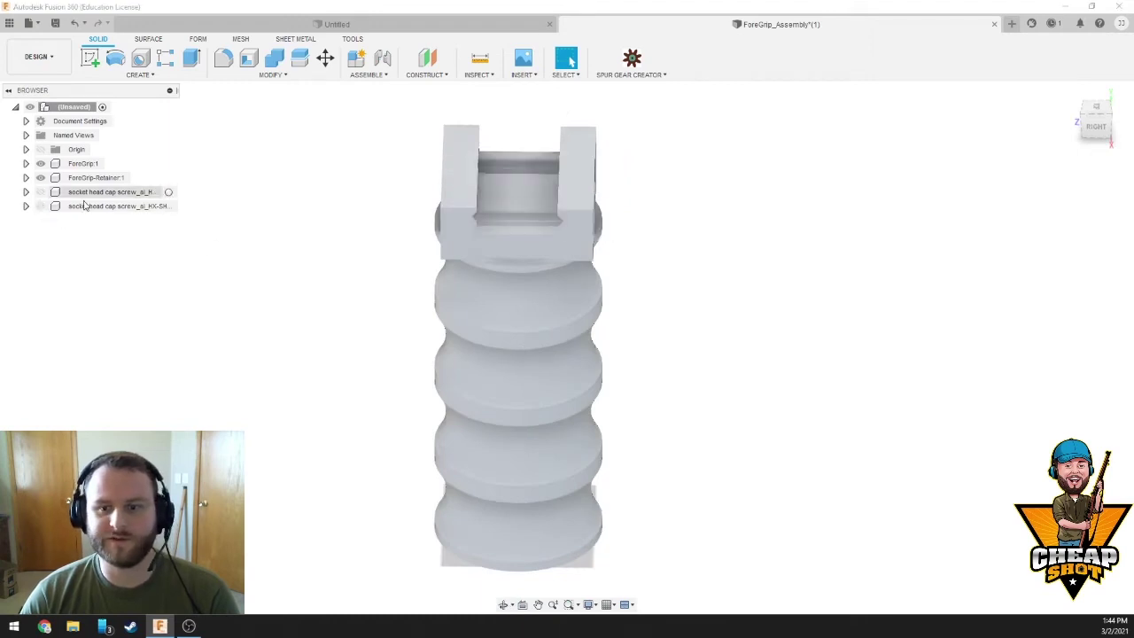
Move the ForeGrip-Retainer about 1 in along X, away from the grip
right_click(78, 179)
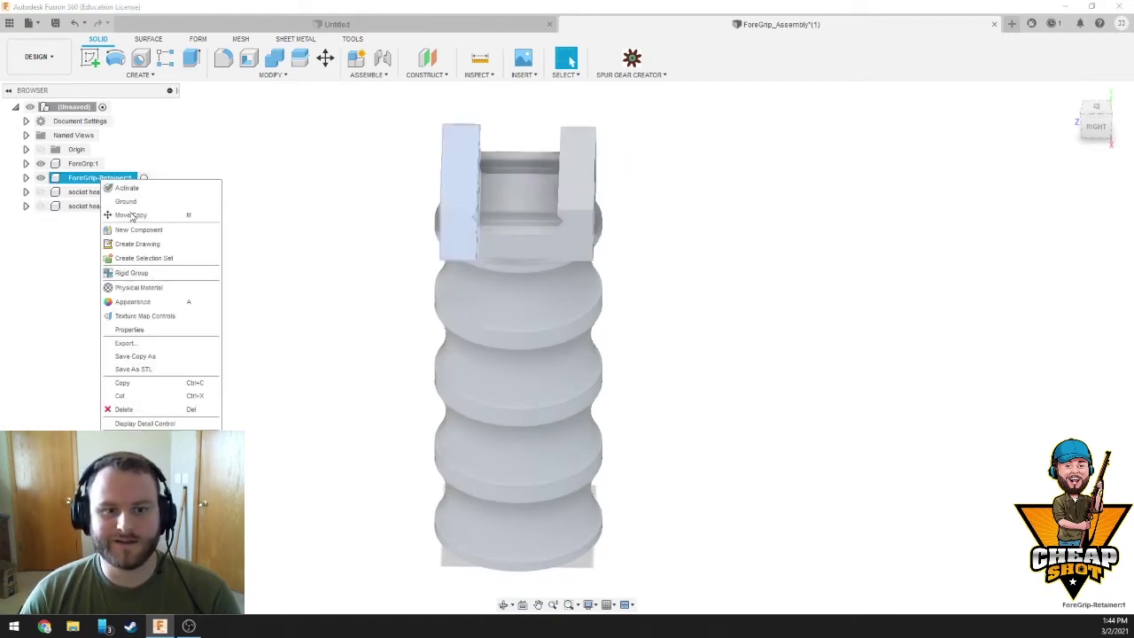
left_click(133, 215)
left_click_drag(496, 191, 372, 189)
left_click(1063, 376)
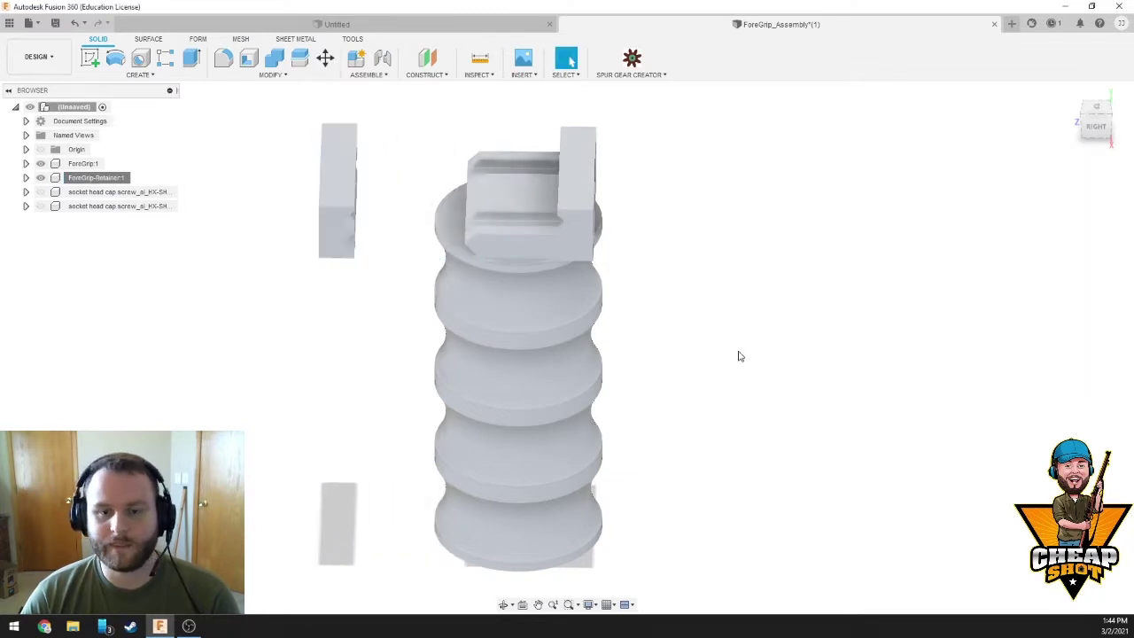
middle_click_drag(740, 356, 806, 312, "shift")
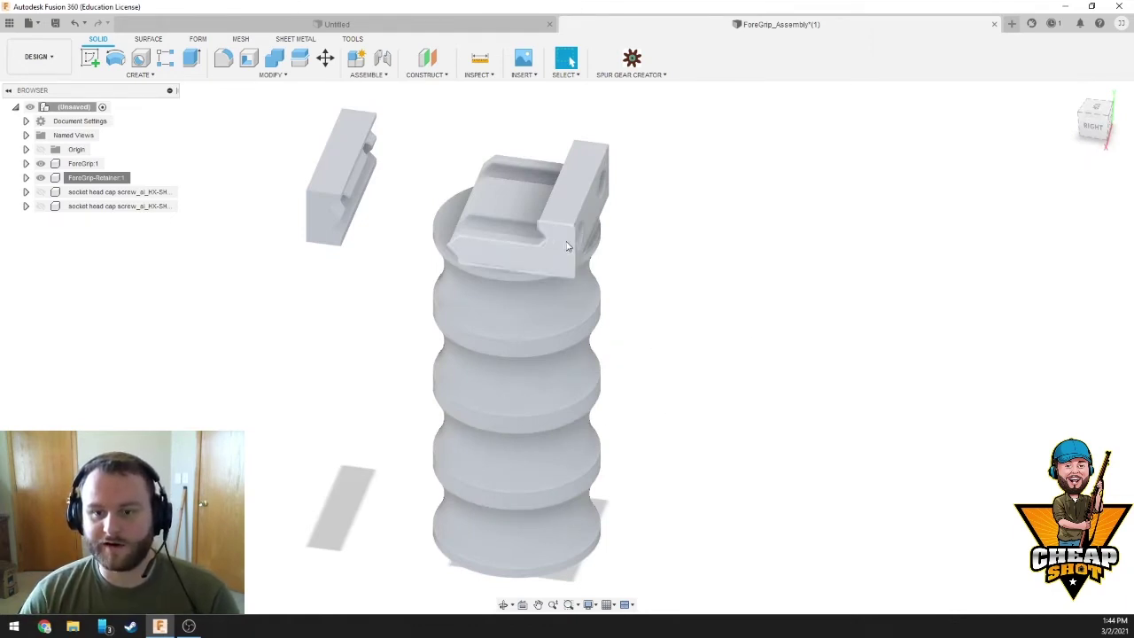
middle_click_drag(659, 430, 612, 271, "shift")
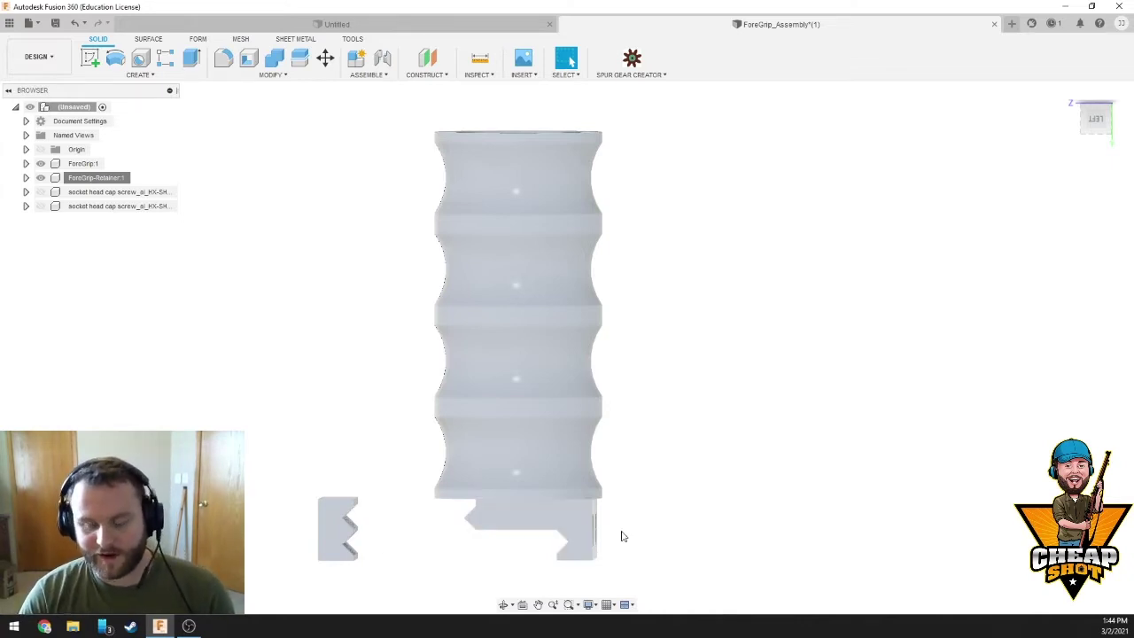
middle_click_drag(635, 526, 596, 342, "shift")
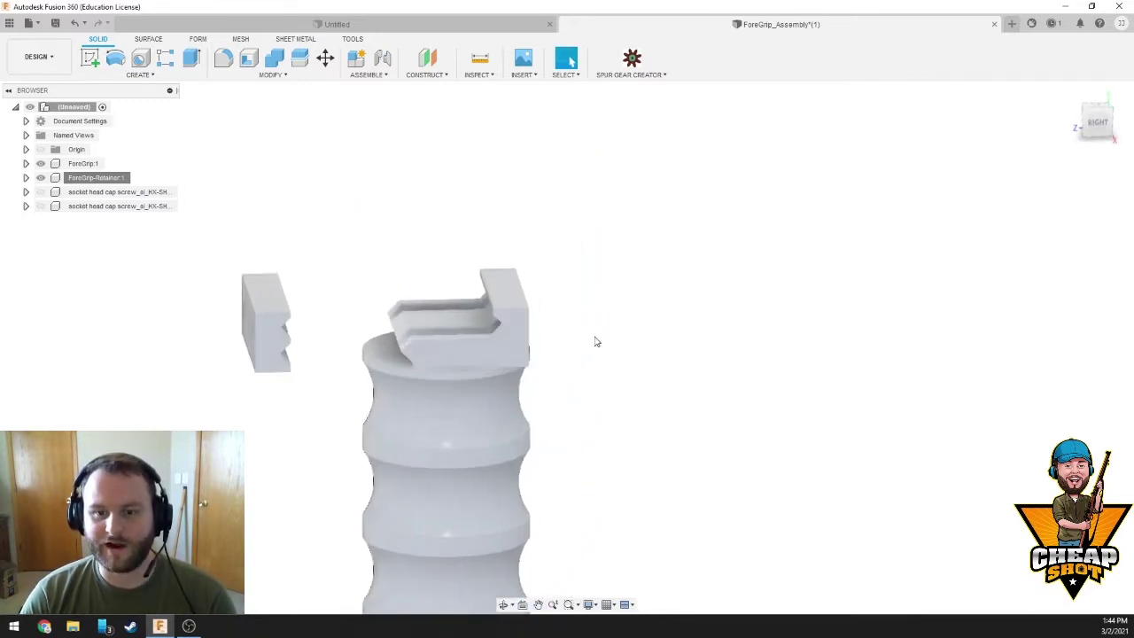
middle_click_drag(478, 327, 471, 312, "shift")
scroll(469, 310, "up", 5)
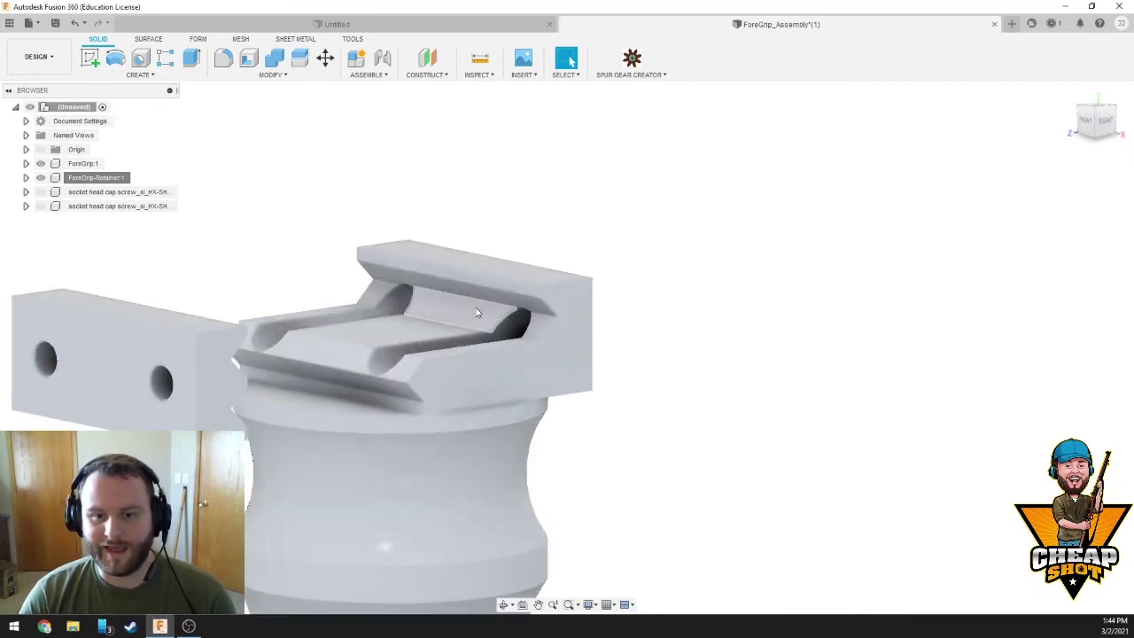
middle_click_drag(414, 349, 505, 339, "shift")
middle_click_drag(460, 283, 434, 267, "shift")
scroll(416, 330, "up", 5)
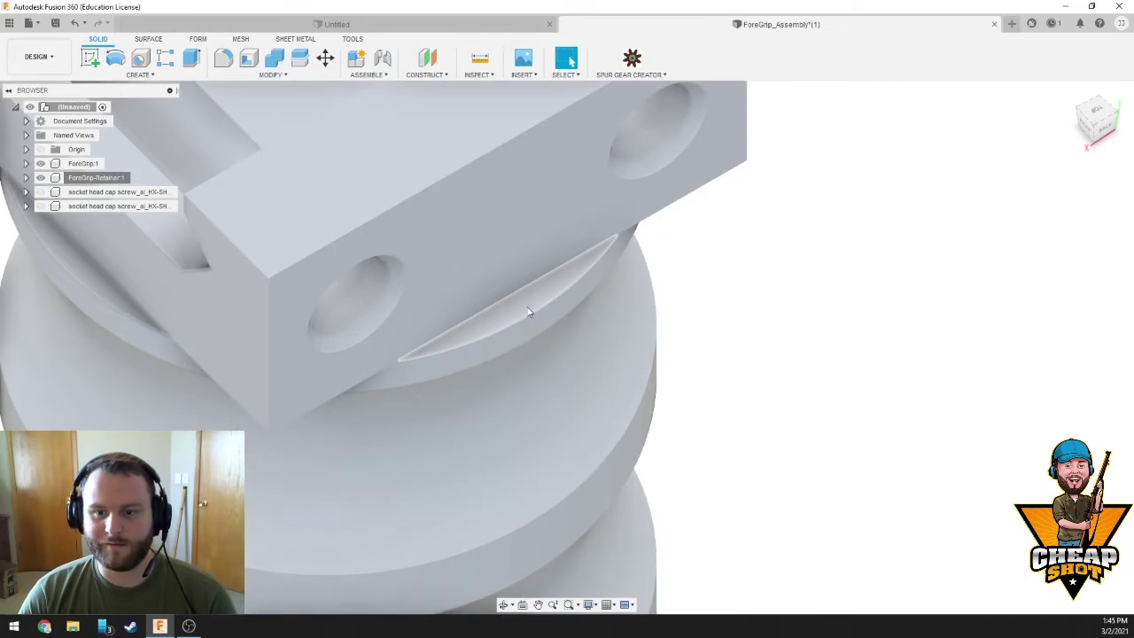
middle_click_drag(527, 310, 573, 203, "shift")
scroll(558, 177, "down", 6)
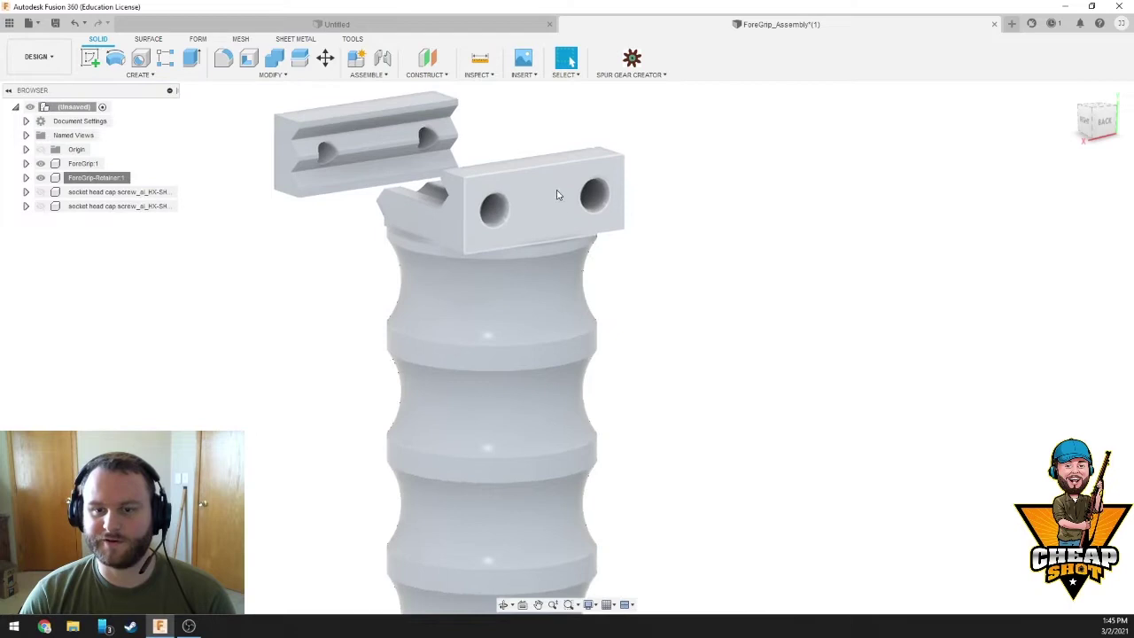
Activate ForeGrip:1 and select the crescent face beneath the top block
left_click(84, 164)
left_click(113, 164)
middle_click_drag(683, 366, 600, 347, "shift")
scroll(485, 310, "up", 5)
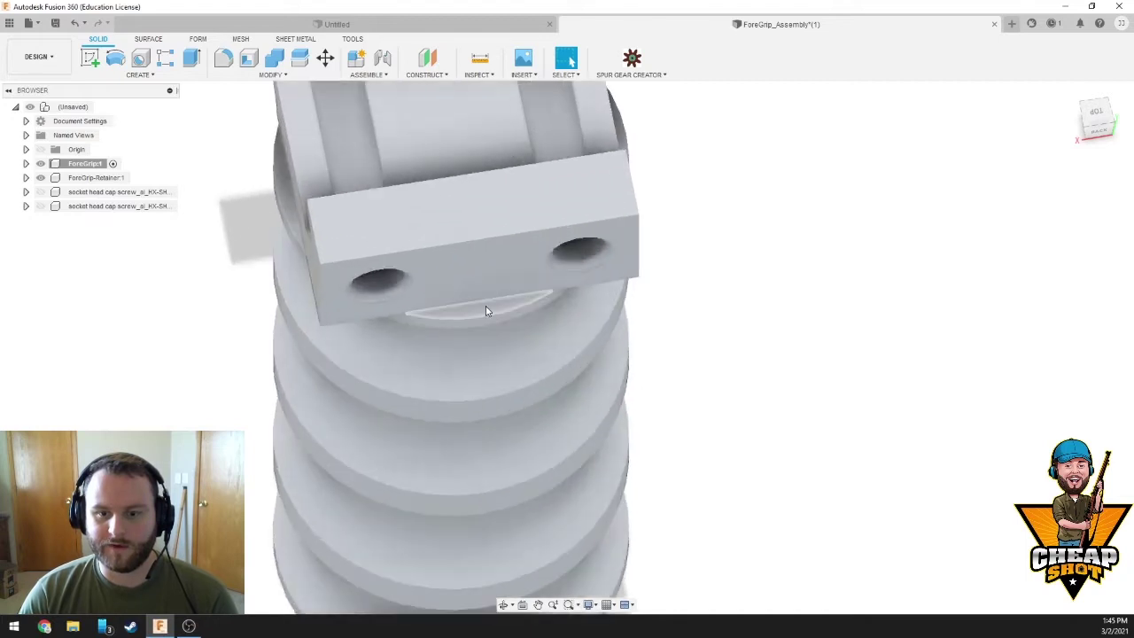
left_click(486, 310)
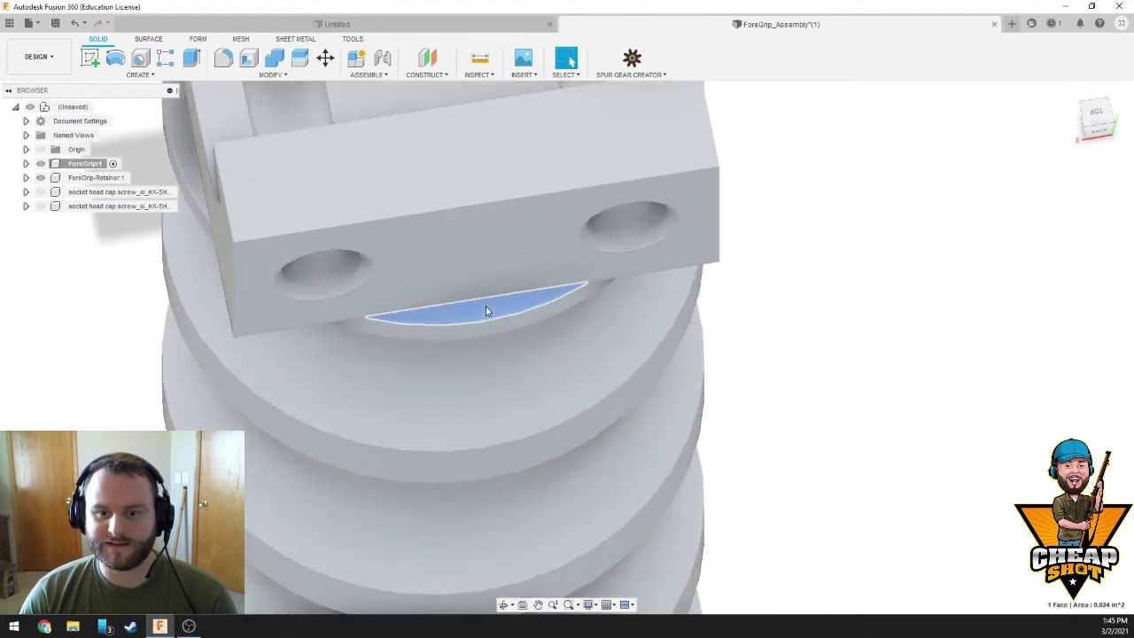
Extrude the crescent face To Object, up to the block's top face, and inspect the fill
left_click(193, 66)
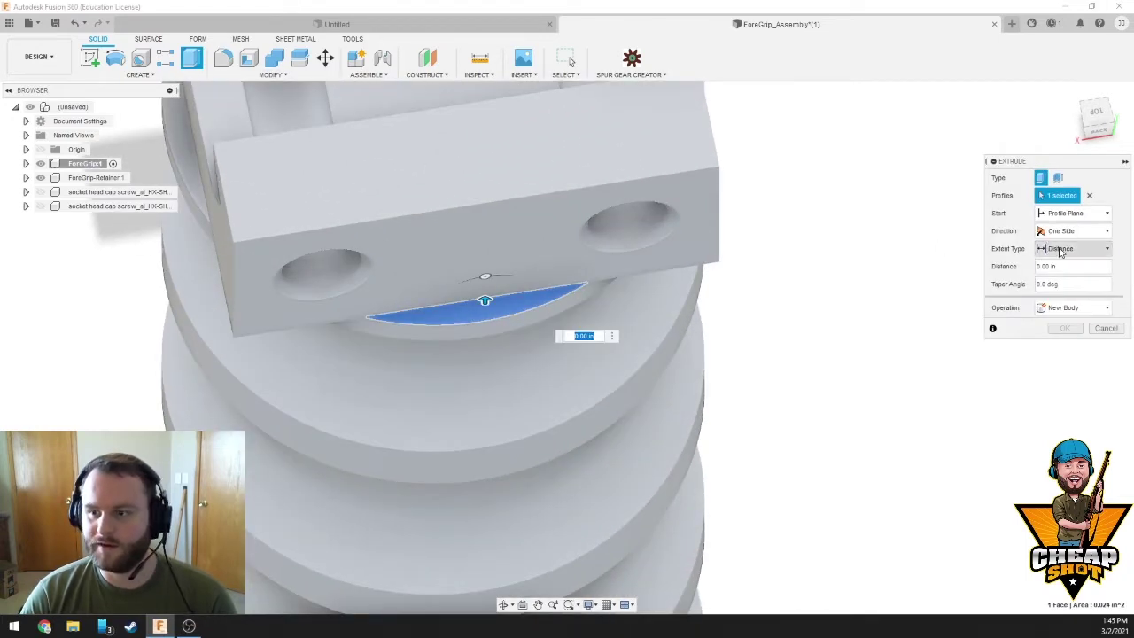
left_click(1068, 278)
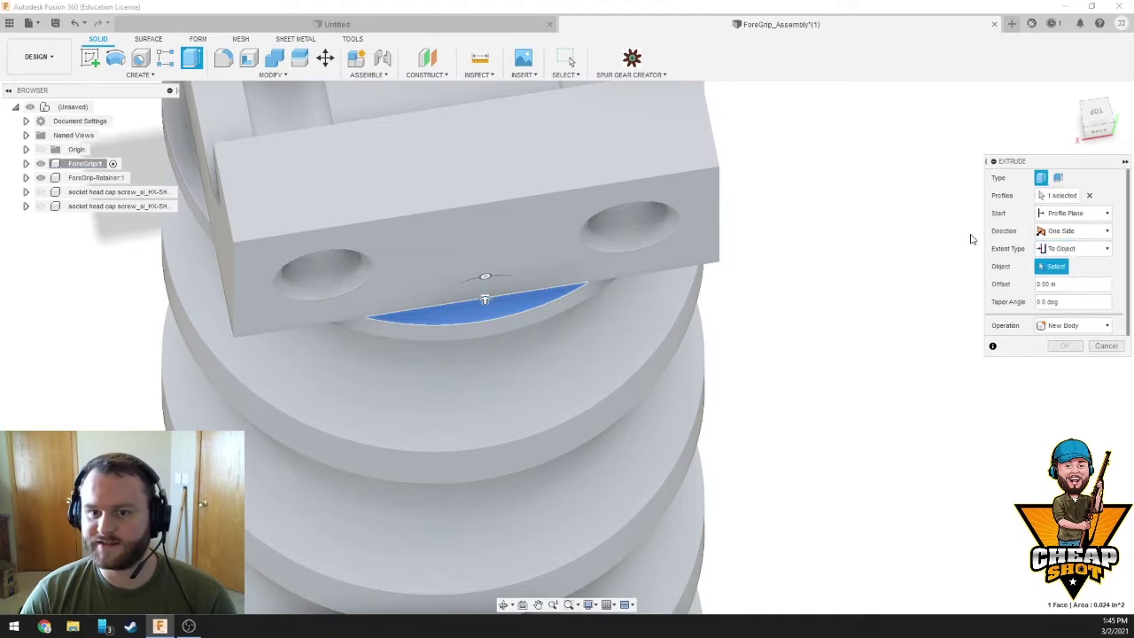
left_click(476, 172)
left_click(1066, 367)
middle_click_drag(1045, 377, 592, 316, "shift")
scroll(830, 325, "down", 3)
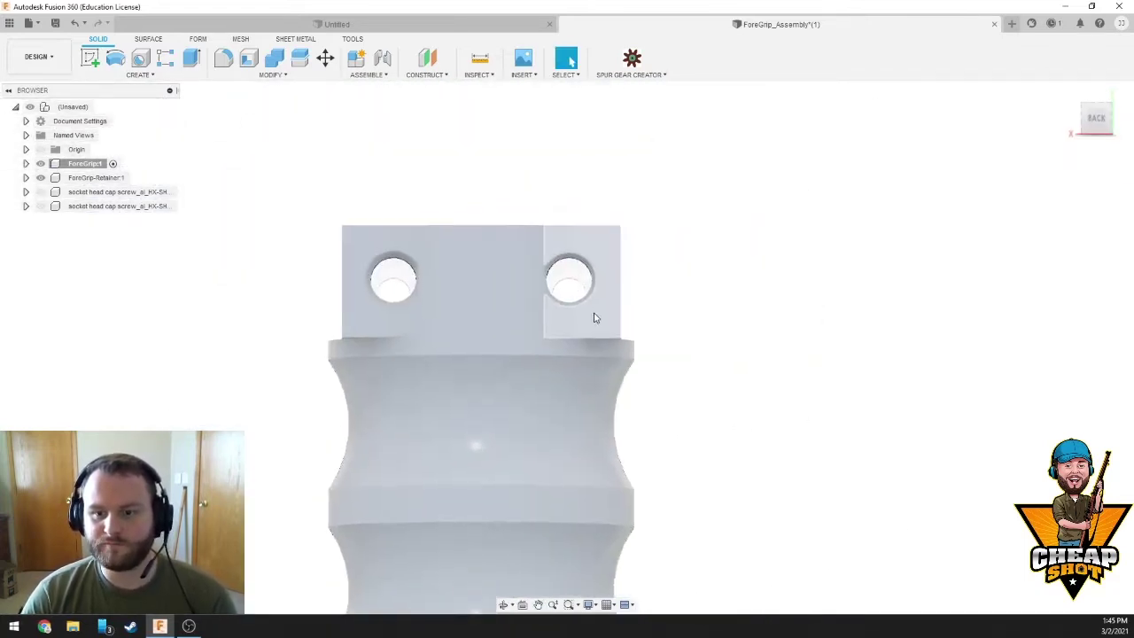
scroll(592, 316, "up", 3)
middle_click_drag(626, 266, 514, 261, "shift")
scroll(584, 230, "up", 5)
scroll(513, 262, "down", 4)
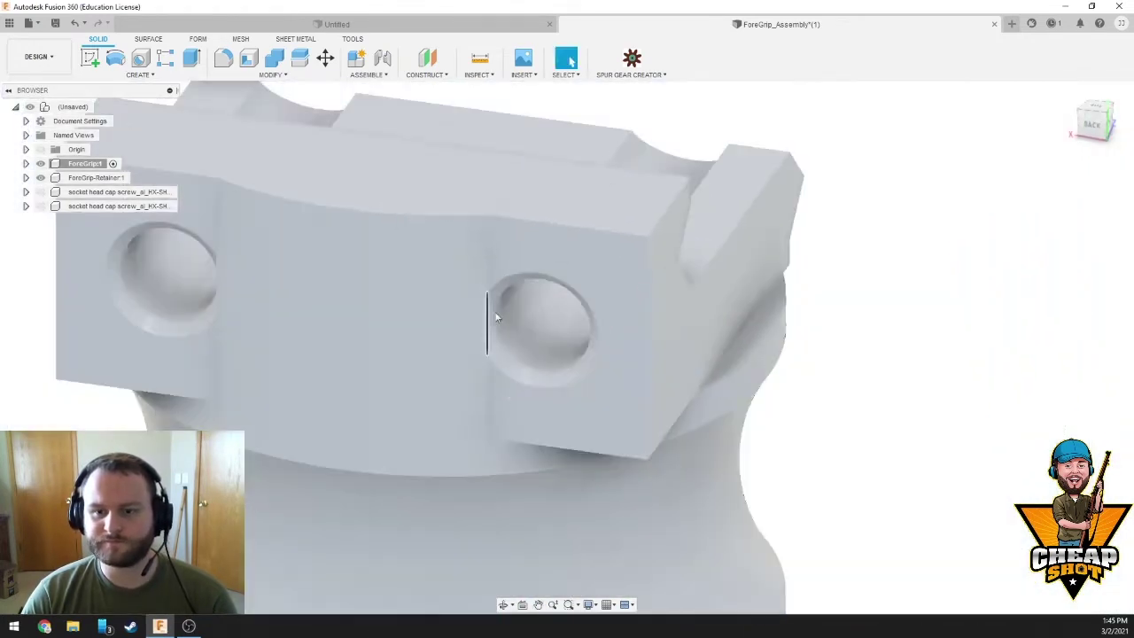
Sketch a circle around the bolt hole on the block's back face
left_click(543, 245)
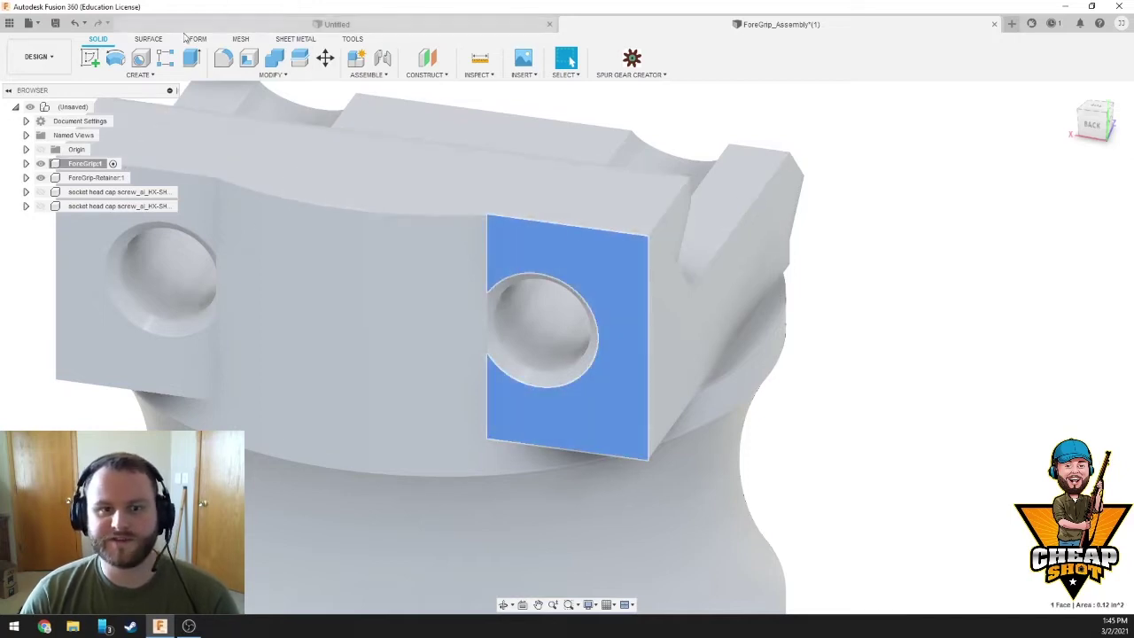
left_click(88, 63)
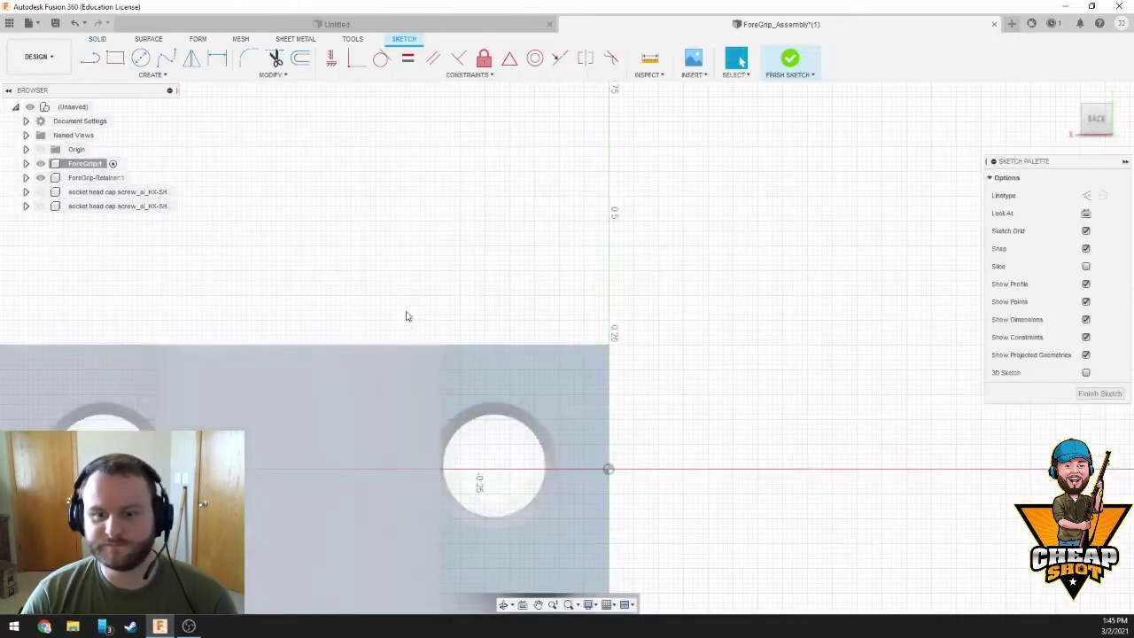
left_click(142, 59)
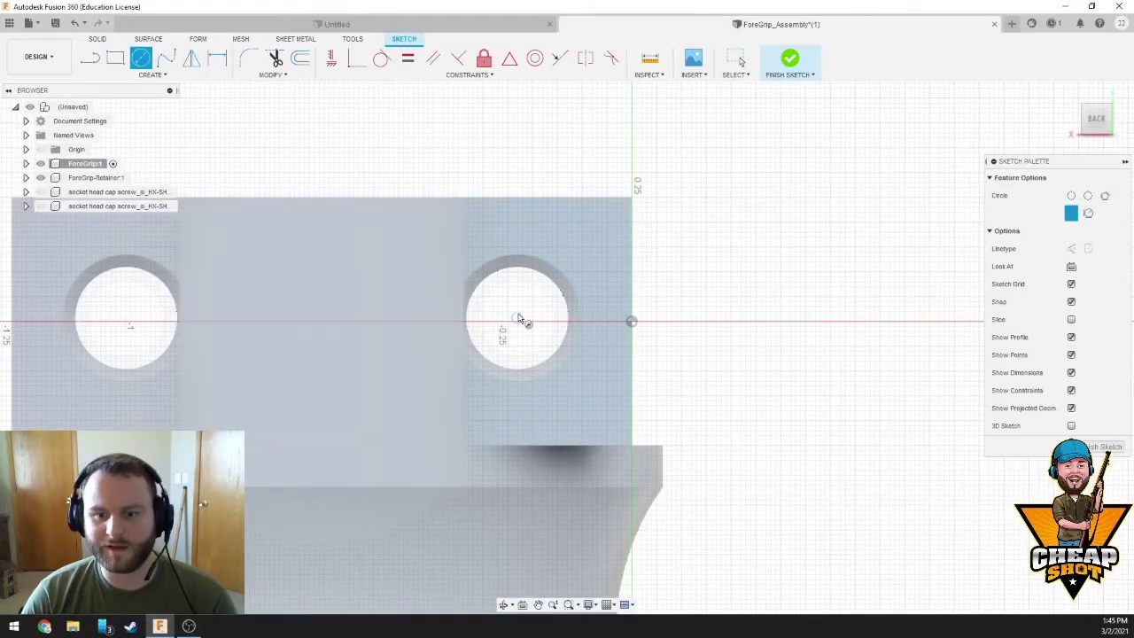
left_click(439, 316)
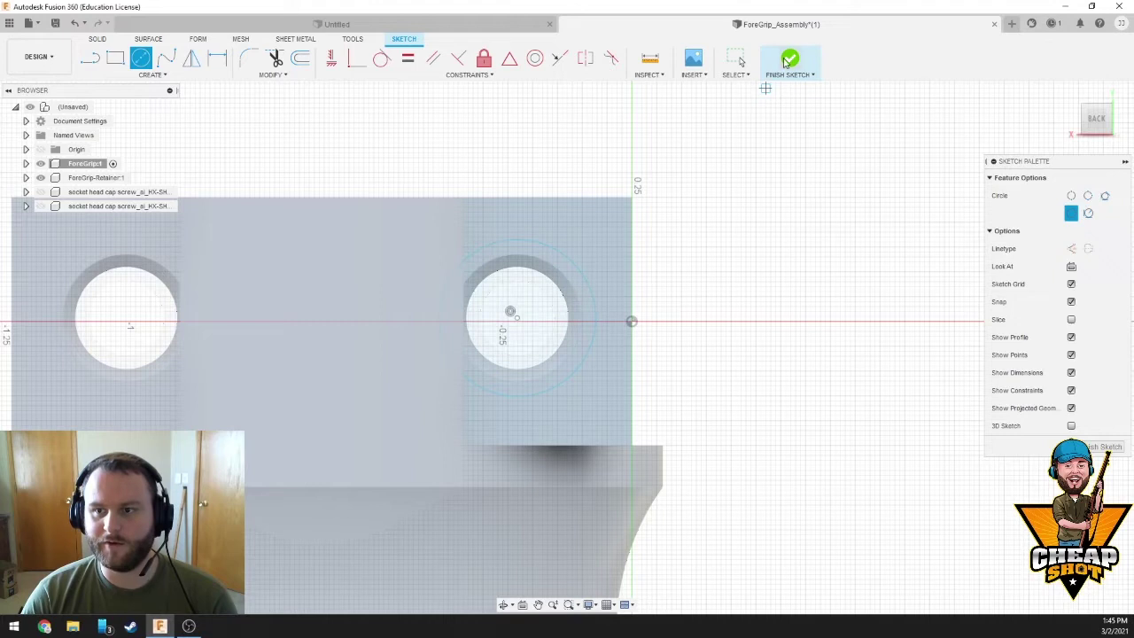
left_click(787, 61)
Cut the inner circle profile 0.28 in into the block as a counterbore
left_click(493, 305)
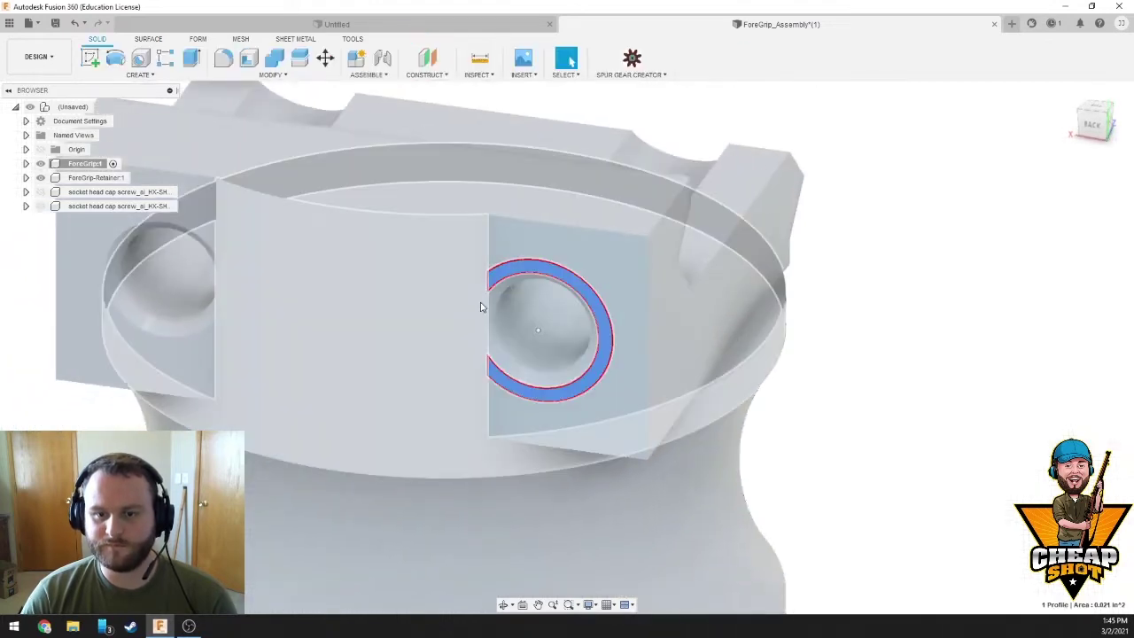
left_click(500, 308)
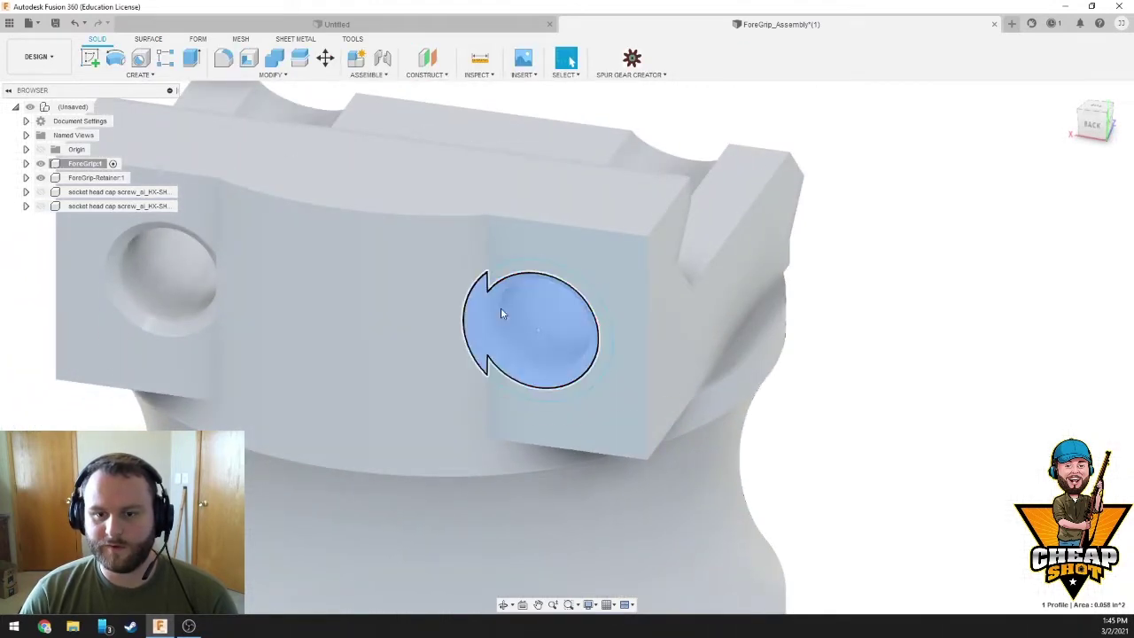
left_click(193, 59)
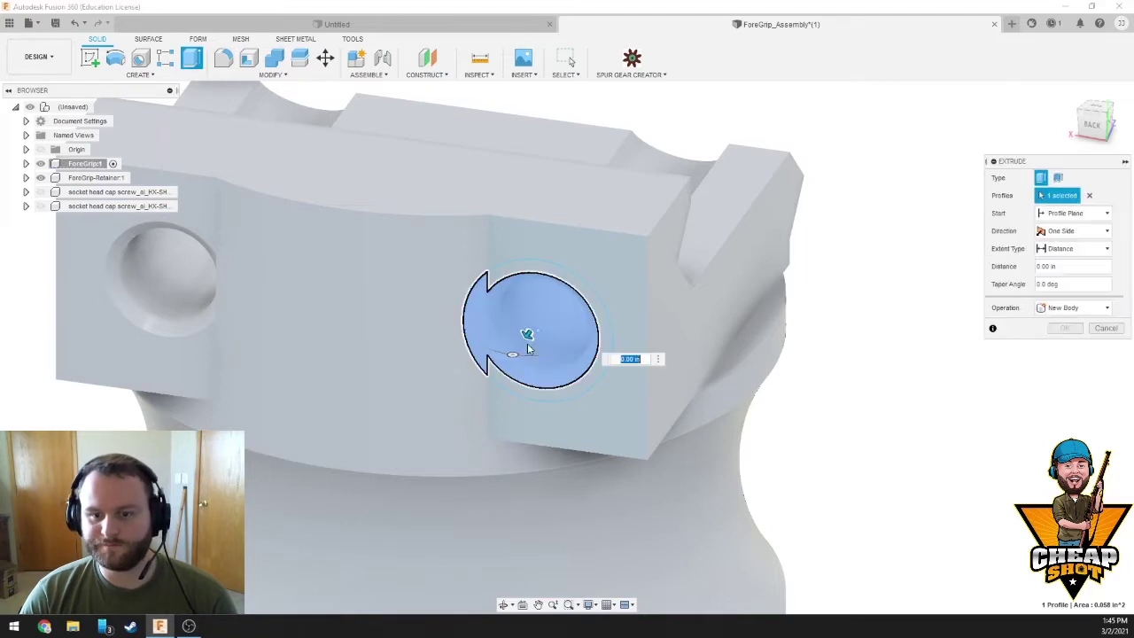
left_click_drag(531, 333, 486, 390)
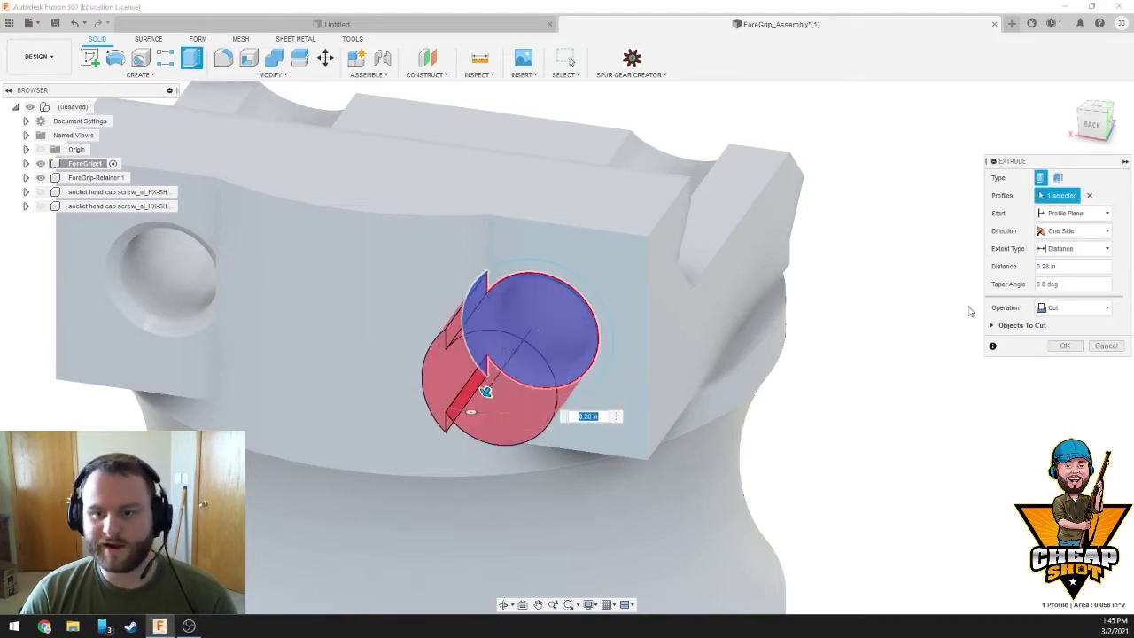
left_click(1063, 347)
middle_click_drag(779, 306, 421, 225, "shift")
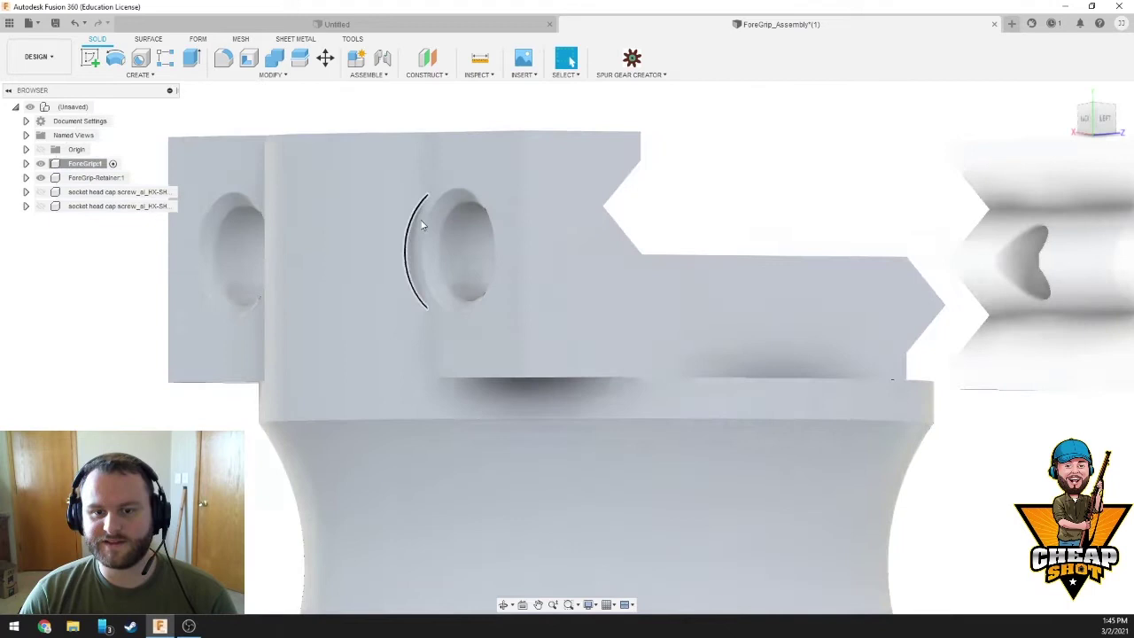
Create a midplane between the block's two opposite end faces
scroll(423, 223, "up", 3)
scroll(511, 315, "down", 3)
middle_click_drag(526, 278, 617, 262, "shift")
left_click(425, 75)
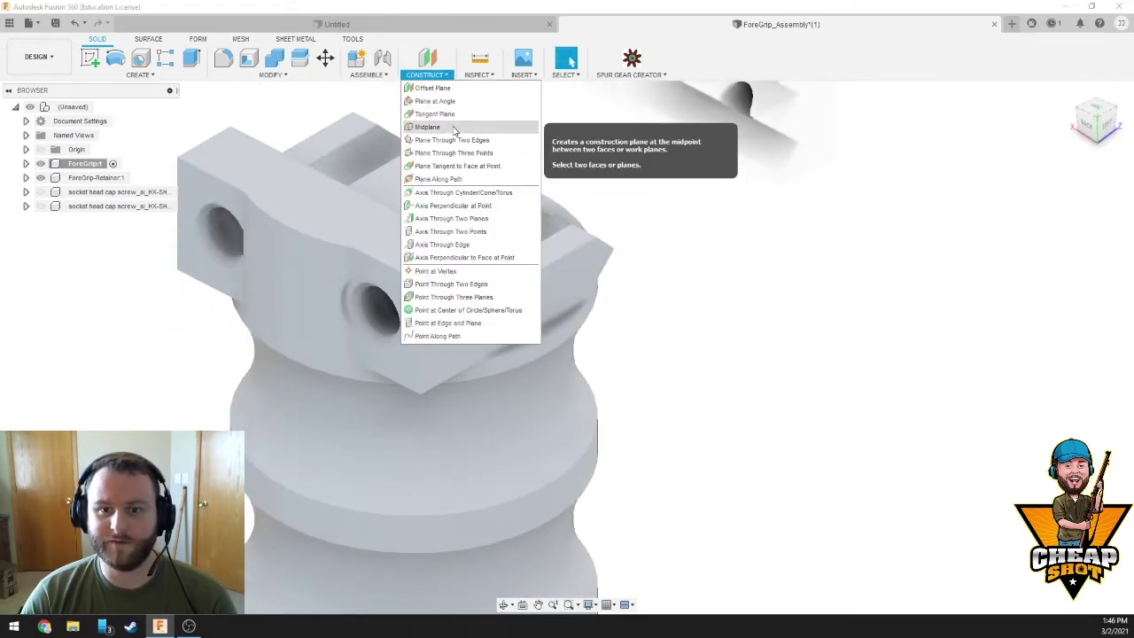
left_click(417, 124)
left_click(523, 314)
middle_click_drag(523, 314, 133, 354, "shift")
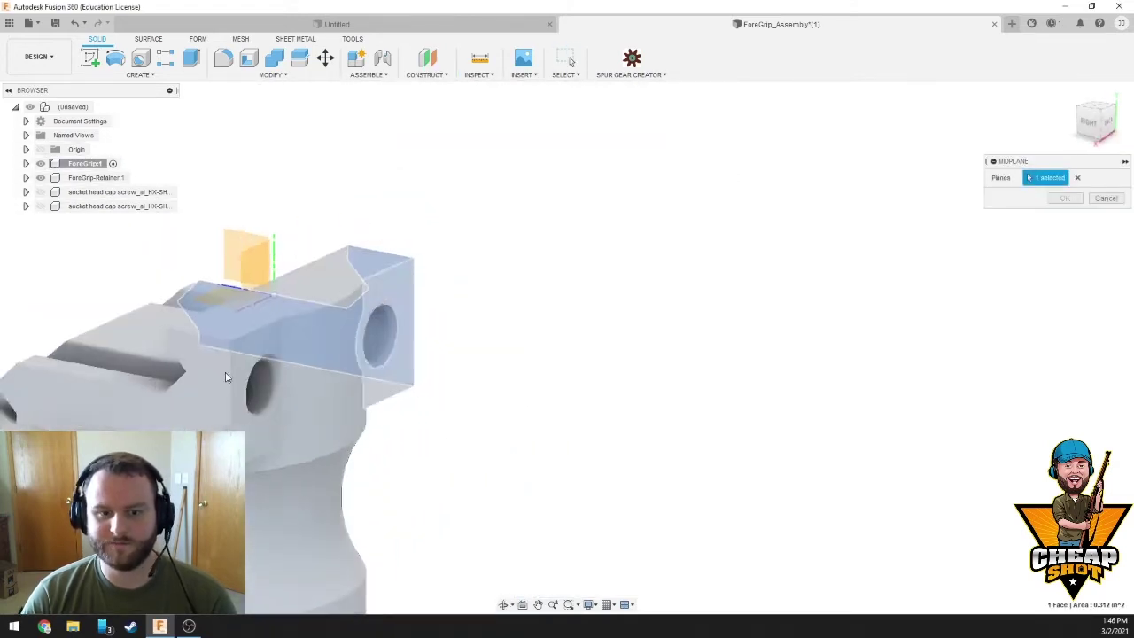
left_click(386, 292)
middle_click_drag(449, 240, 958, 224, "shift")
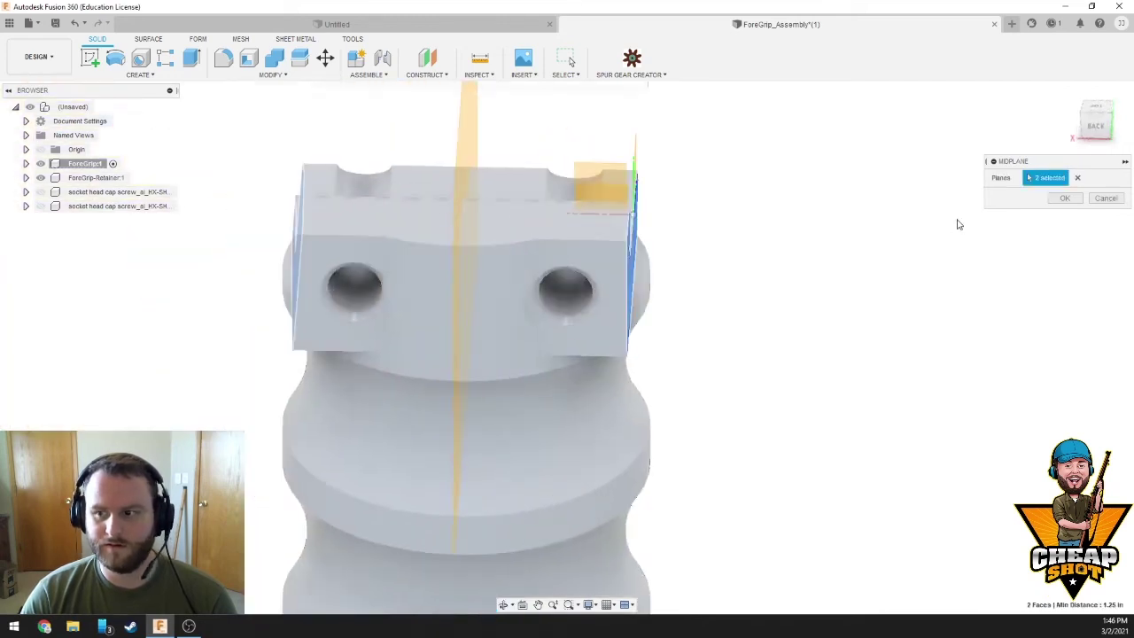
left_click(1066, 199)
Expand ForeGrip:1 in the browser and select the Extrude2 feature
middle_click_drag(859, 256, 658, 291, "shift")
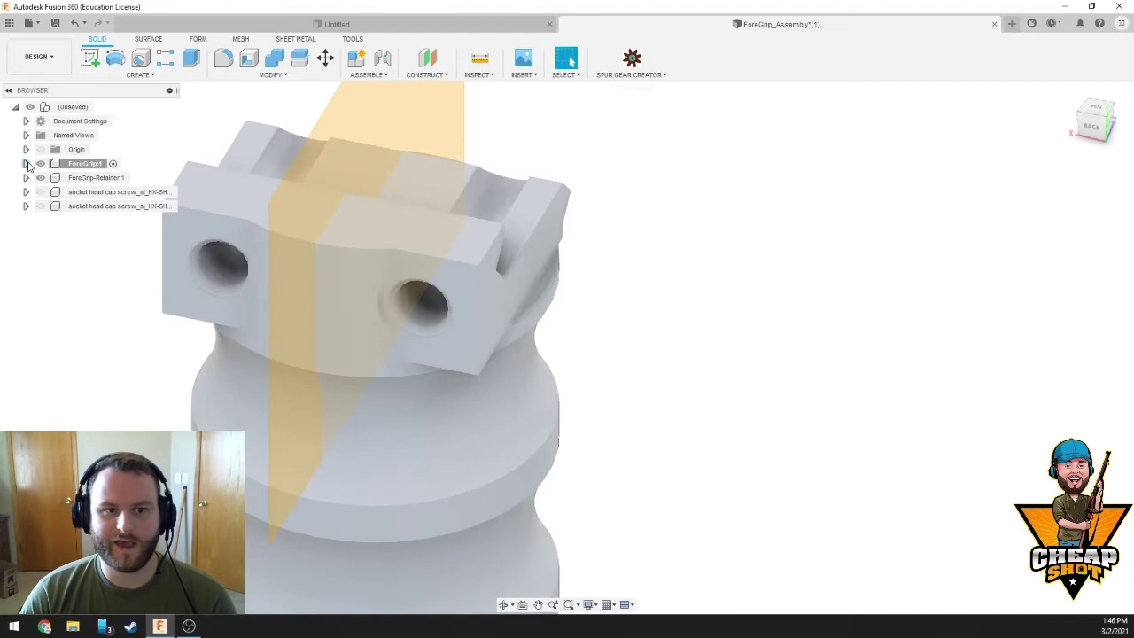
left_click(26, 164)
left_click(78, 249)
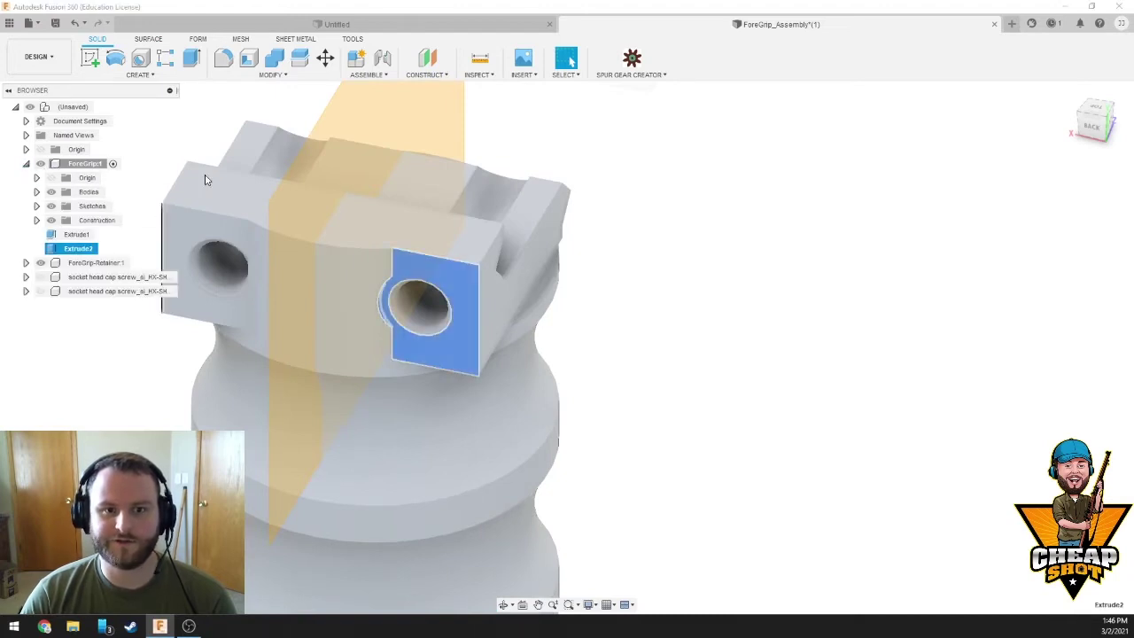
left_click(149, 75)
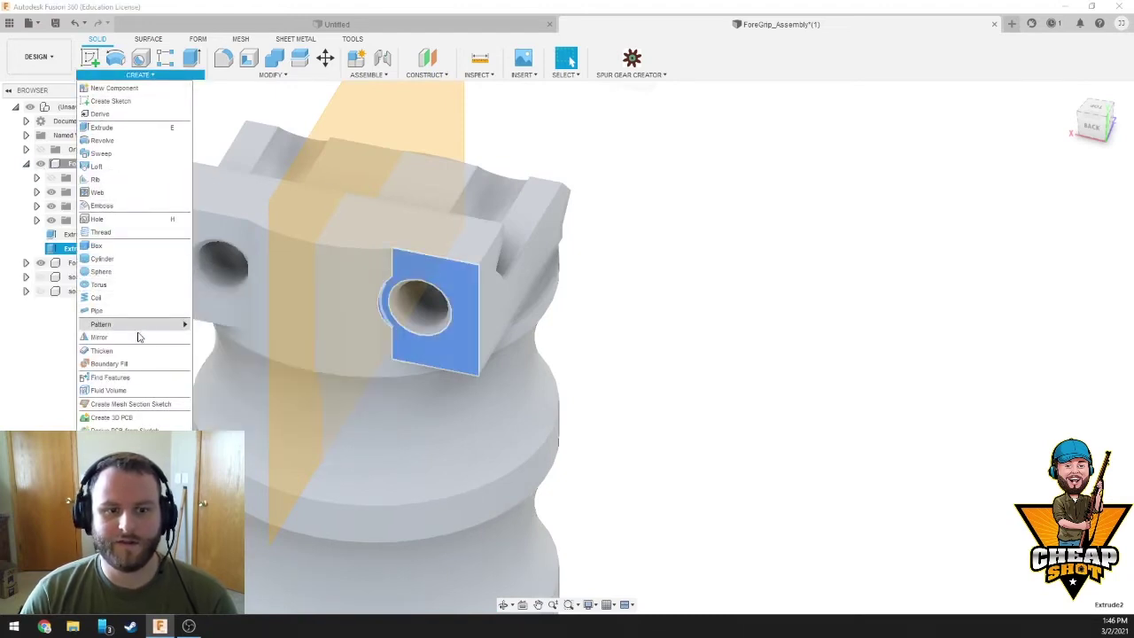
Mirror Extrude2 across the midplane and orbit around the grip to inspect the copy
left_click(99, 338)
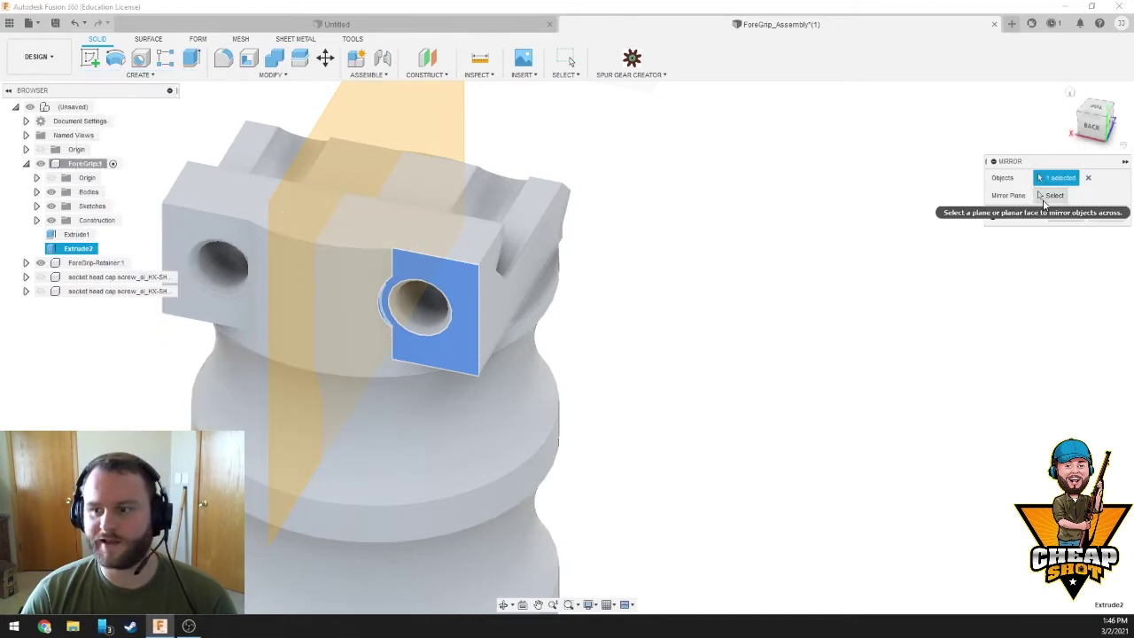
left_click(324, 187)
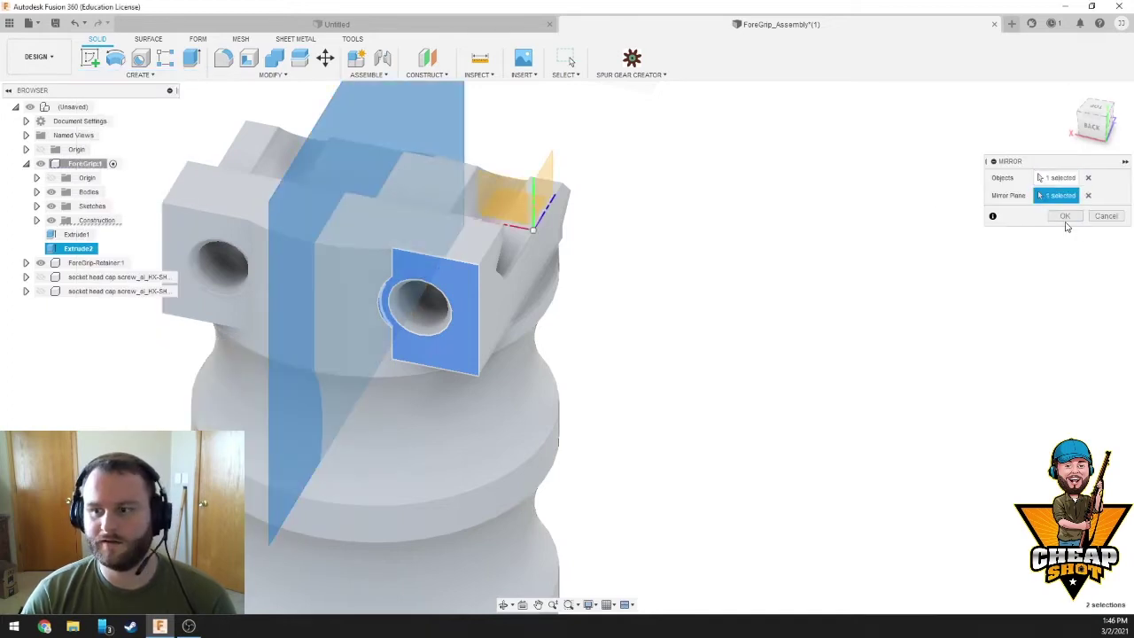
left_click(1065, 216)
middle_click_drag(295, 242, 491, 281, "shift")
scroll(491, 280, "up", 5)
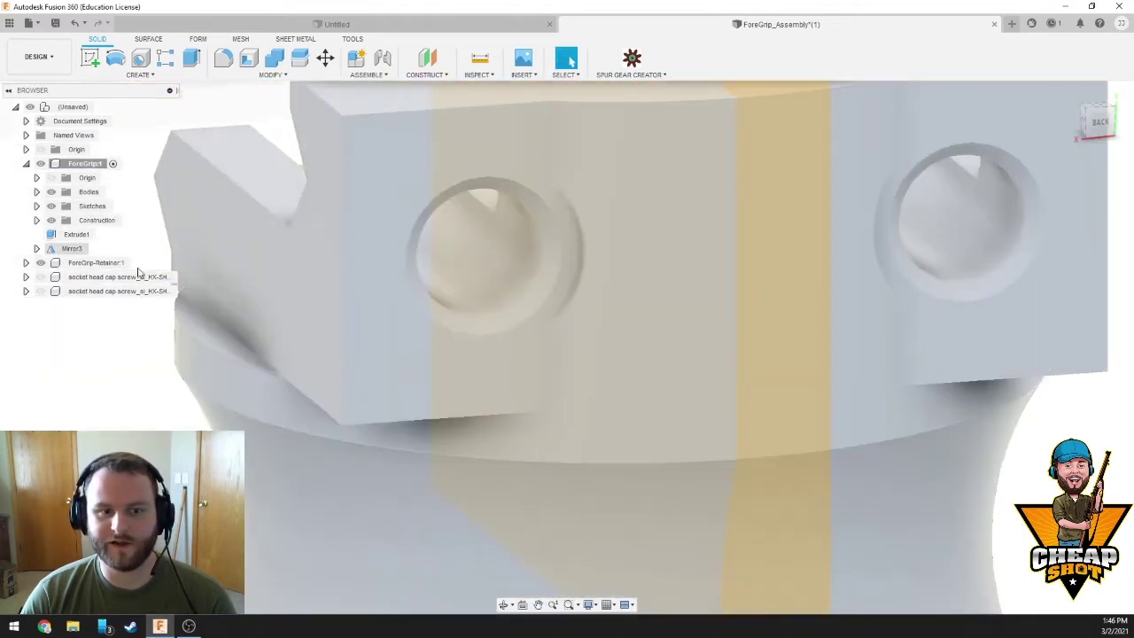
scroll(175, 413, "down", 2)
scroll(210, 398, "down", 3)
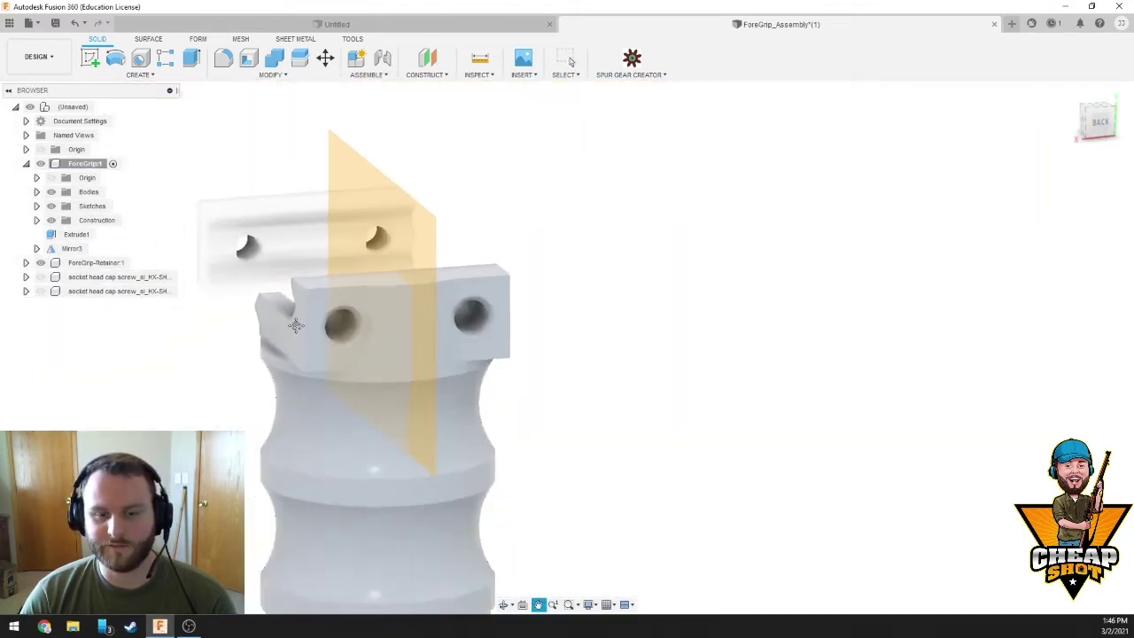
middle_click_drag(211, 398, 293, 398)
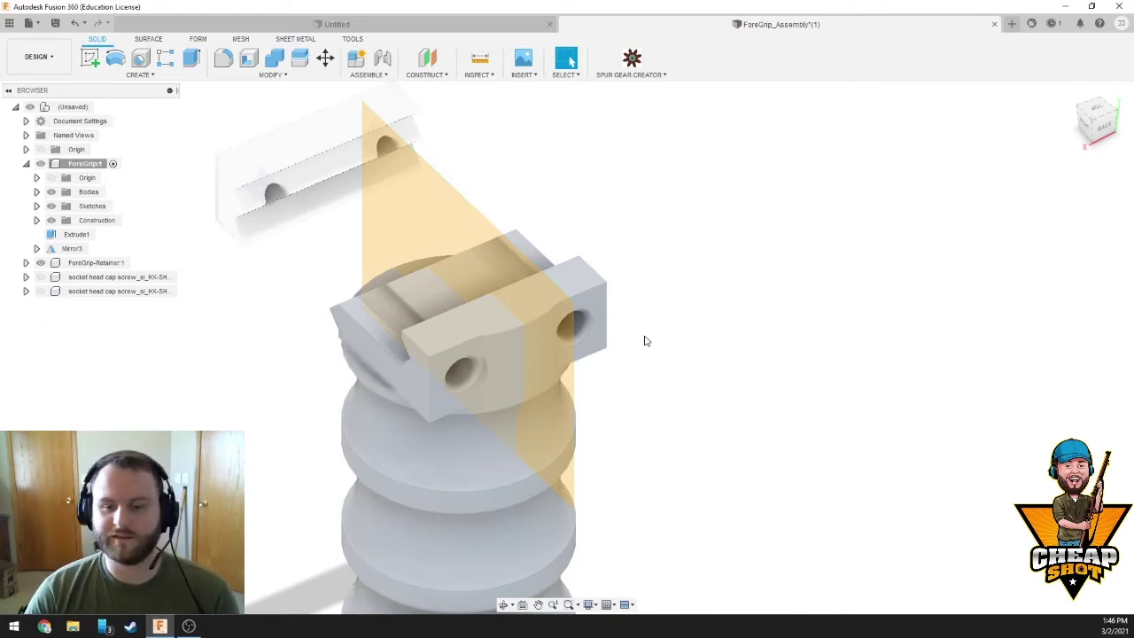
mouse_move(643, 339)
middle_mouse_down("shift")
mouse_move(577, 299)
mouse_move(636, 322)
middle_mouse_up("shift")
scroll(549, 274, "up", 5)
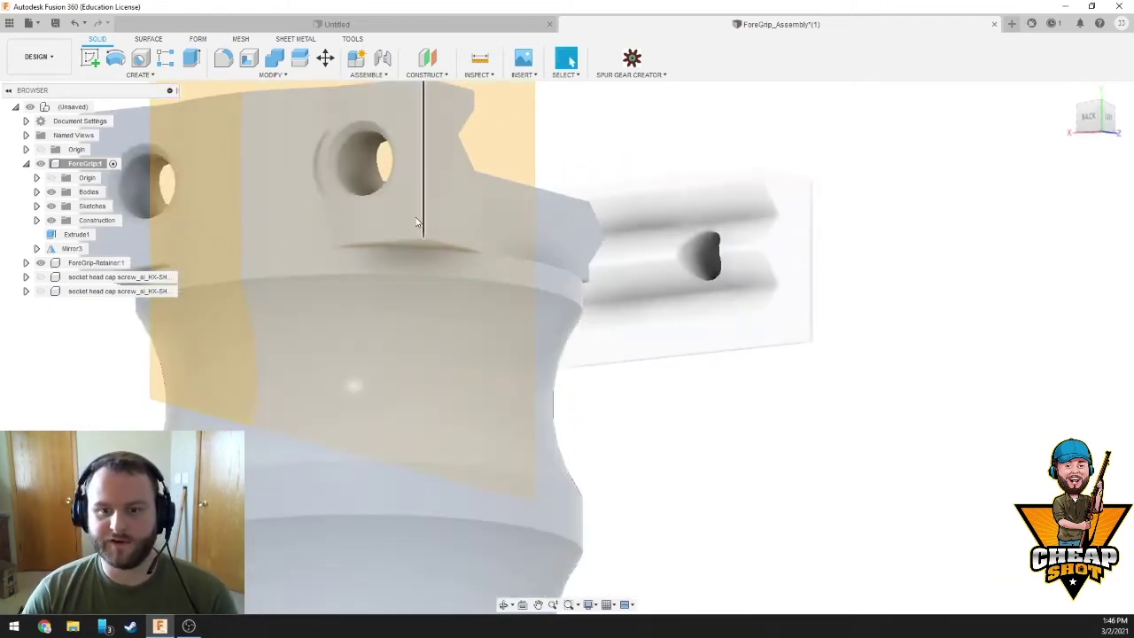
middle_click_drag(458, 233, 567, 318, "shift")
Chamfer three support-block edges with a 0.10 in distance
left_click(251, 76)
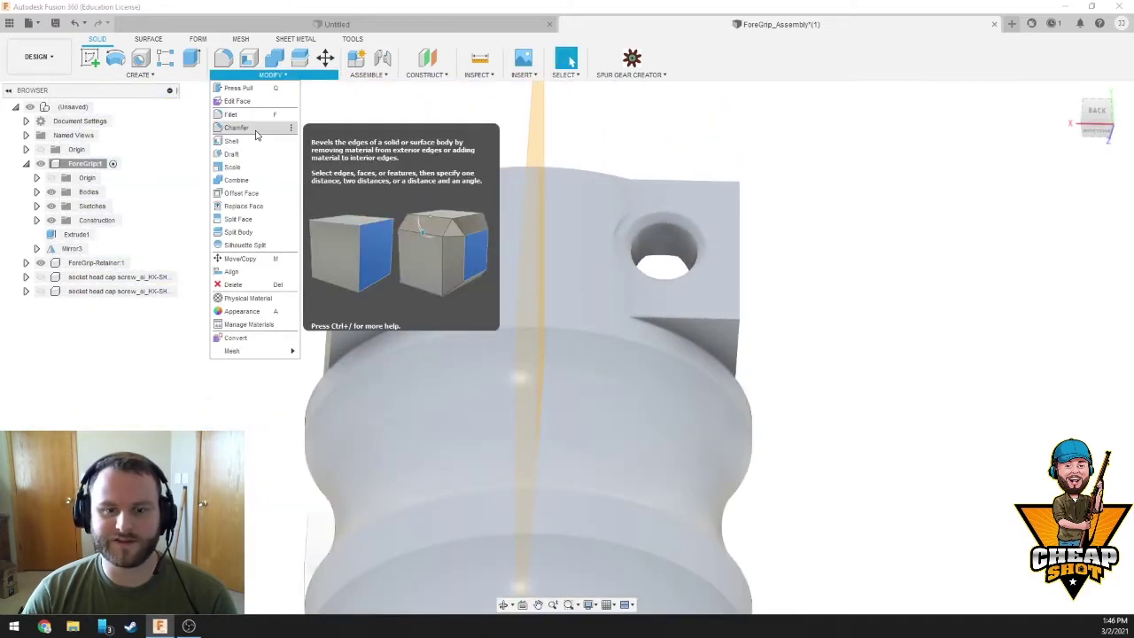
left_click(256, 129)
middle_click_drag(325, 278, 369, 298, "shift")
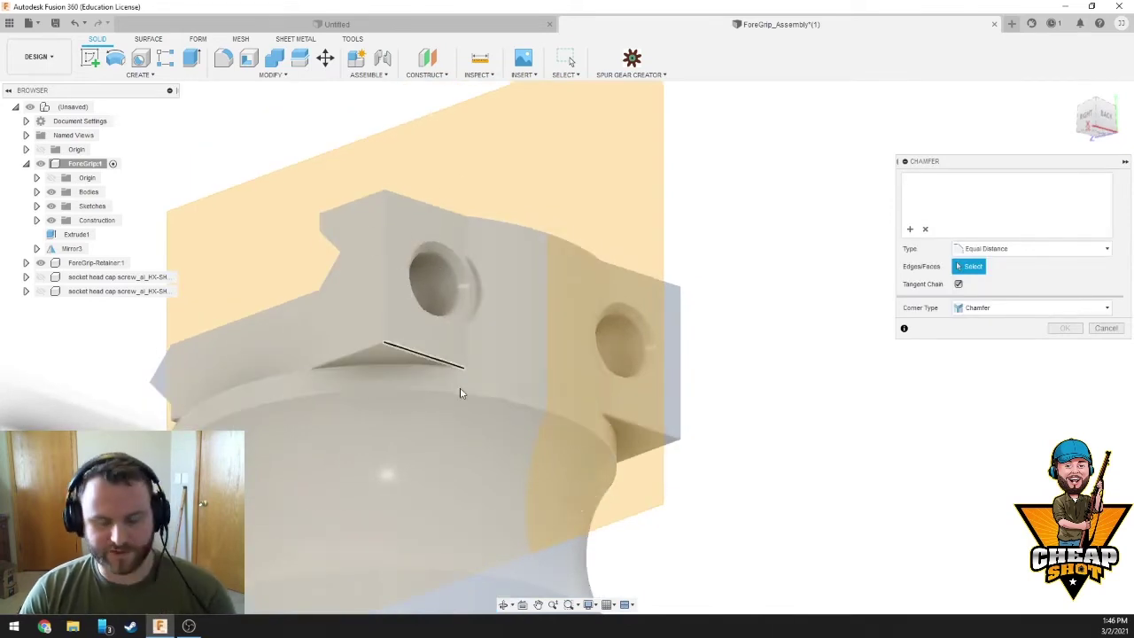
middle_click_drag(458, 393, 627, 306, "shift")
left_click(375, 305)
left_click(381, 297)
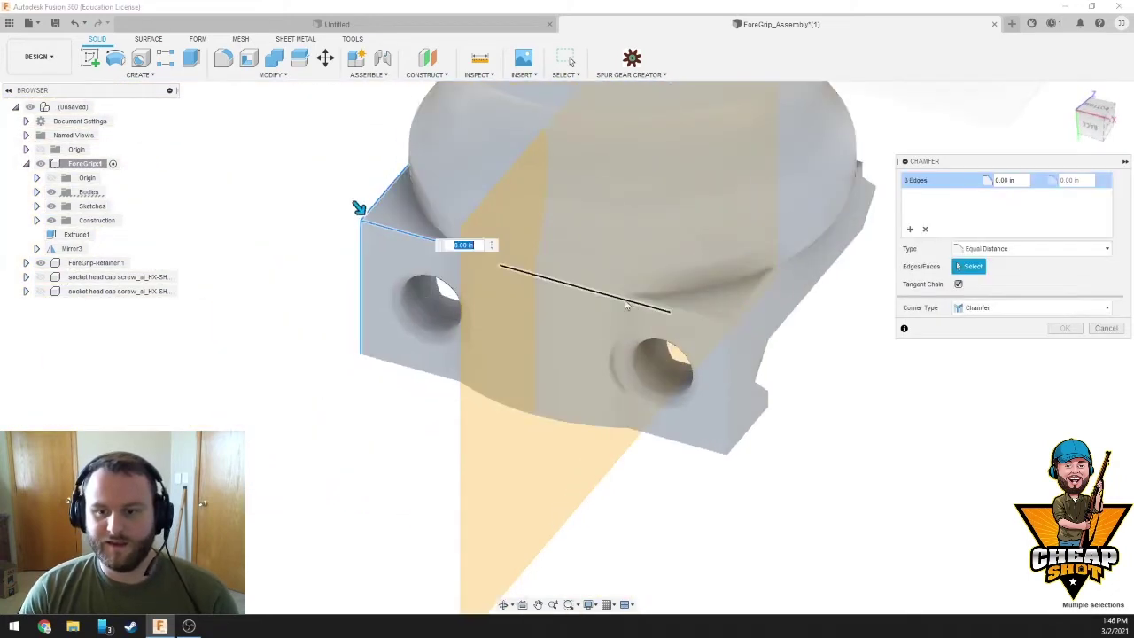
left_click(670, 308)
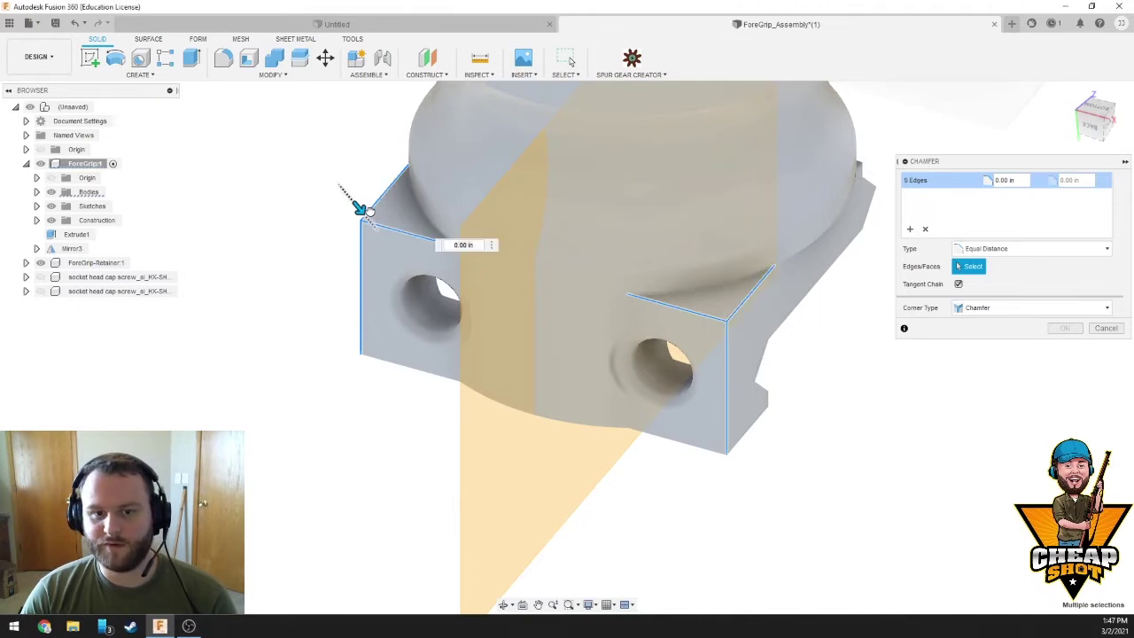
left_click_drag(368, 211, 384, 221)
middle_click_drag(499, 340, 530, 310, "shift")
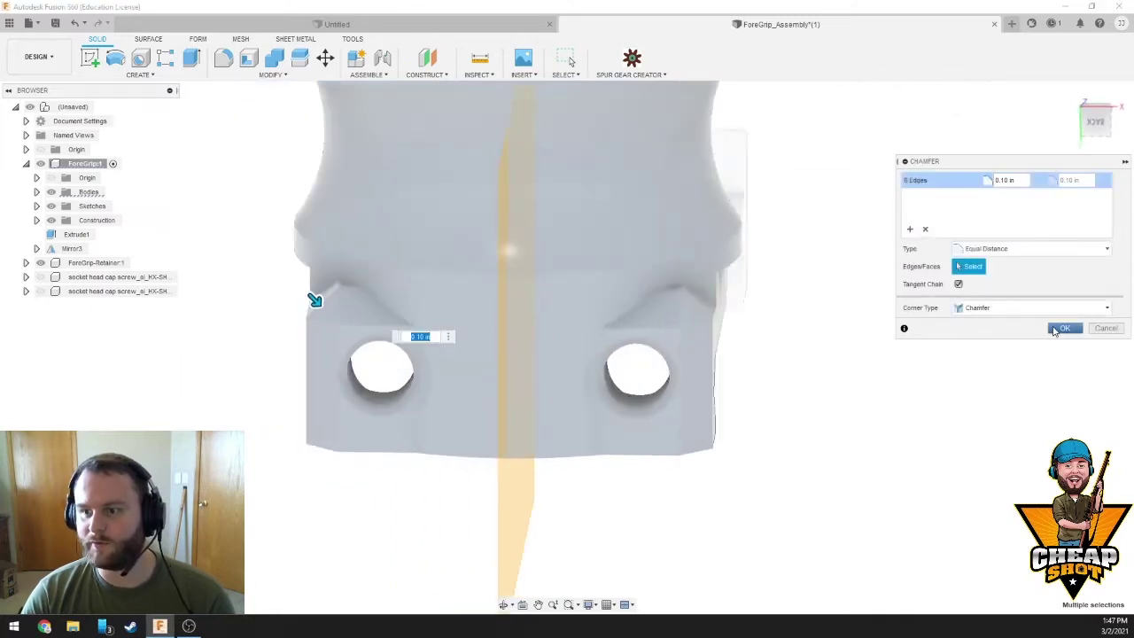
left_click(1063, 328)
Orbit, zoom and pan to inspect the chamfered foregrip up close
middle_click_drag(967, 349, 565, 159, "shift")
scroll(673, 160, "up", 5)
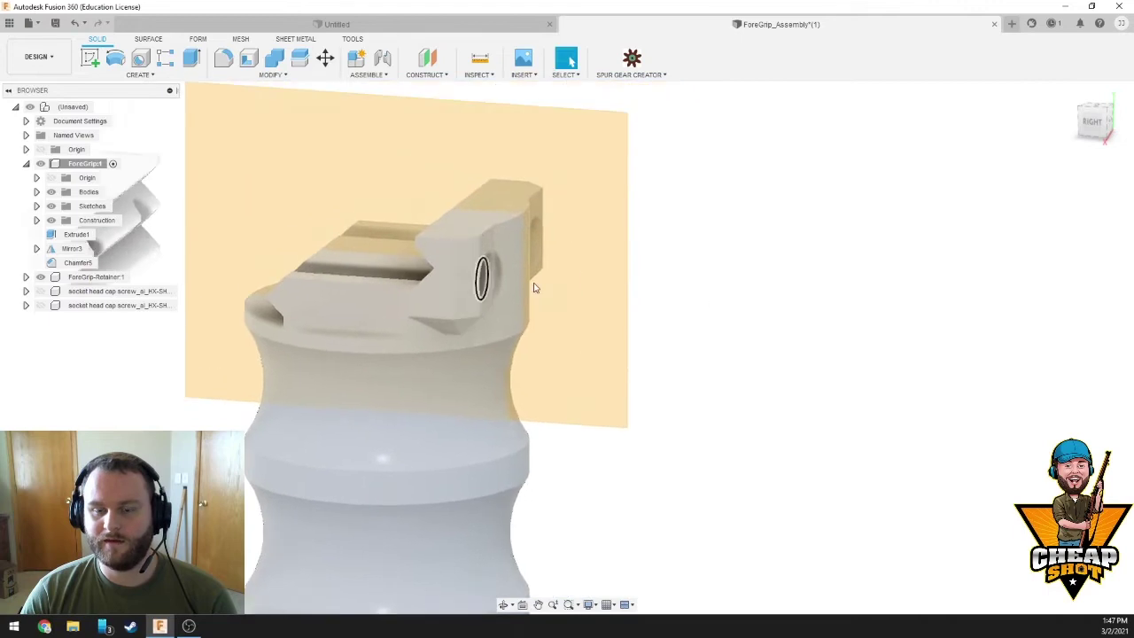
middle_click_drag(534, 288, 509, 295, "shift")
scroll(478, 306, "down", 6)
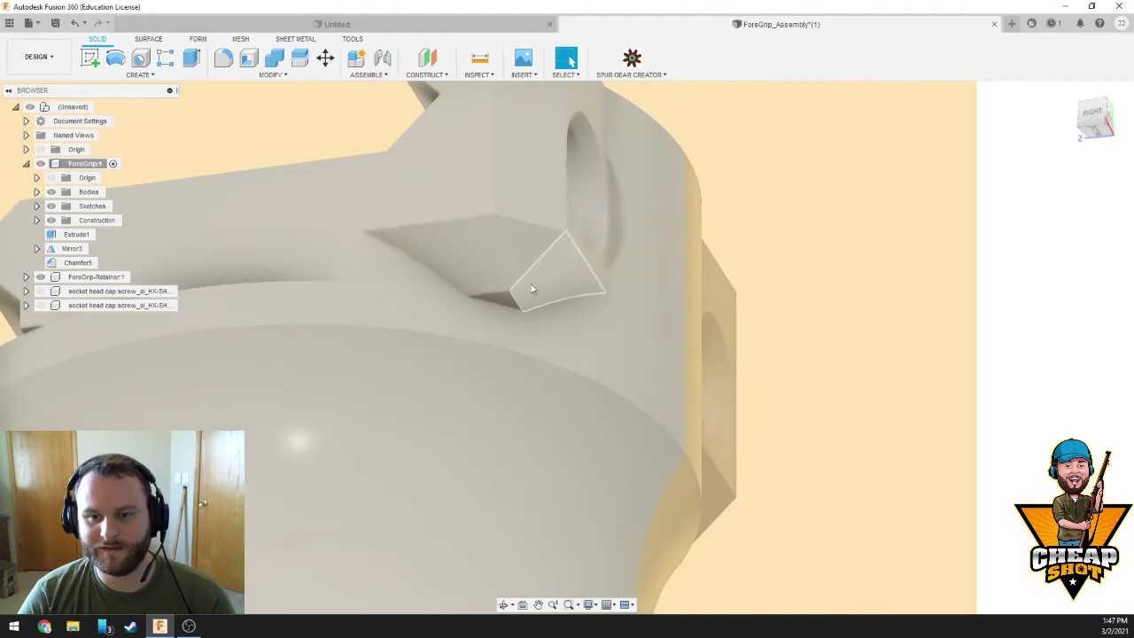
scroll(453, 315, "down", 4)
middle_click_drag(407, 286, 523, 390)
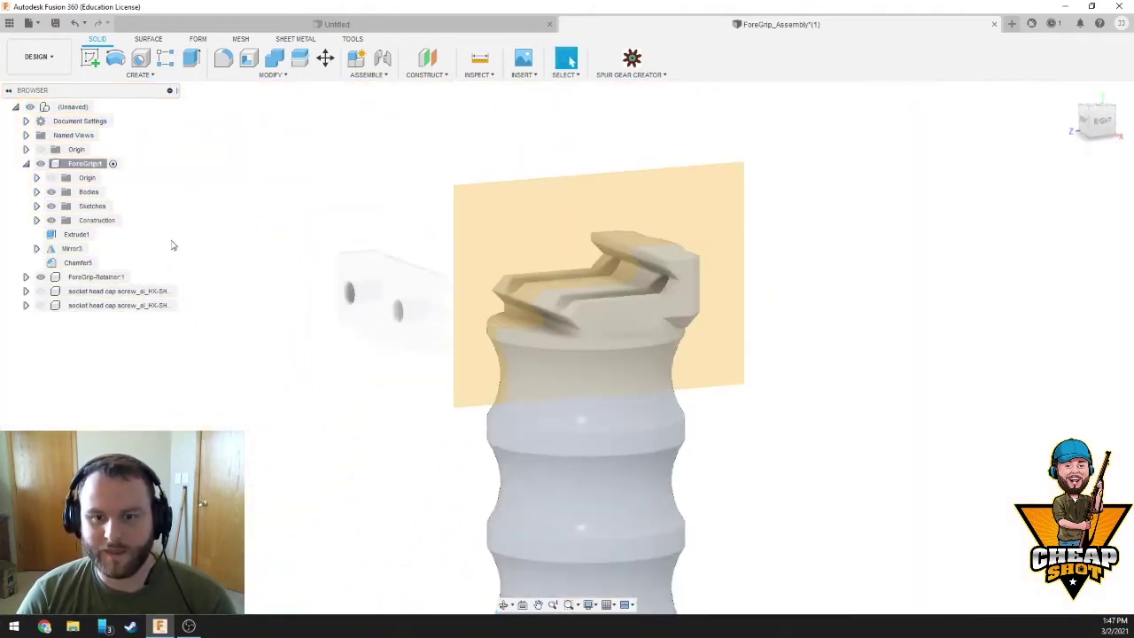
Activate ForeGrip-Retainer and chamfer five of its edges by 0.1 in
left_click(41, 163)
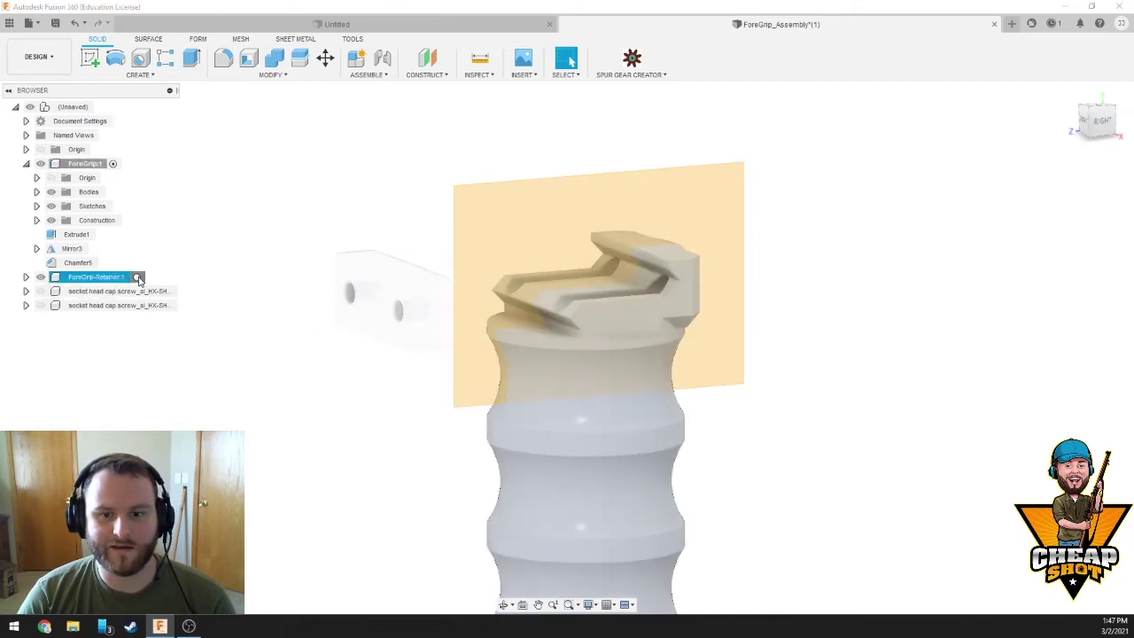
left_click(138, 277)
middle_click_drag(394, 398, 246, 122, "shift")
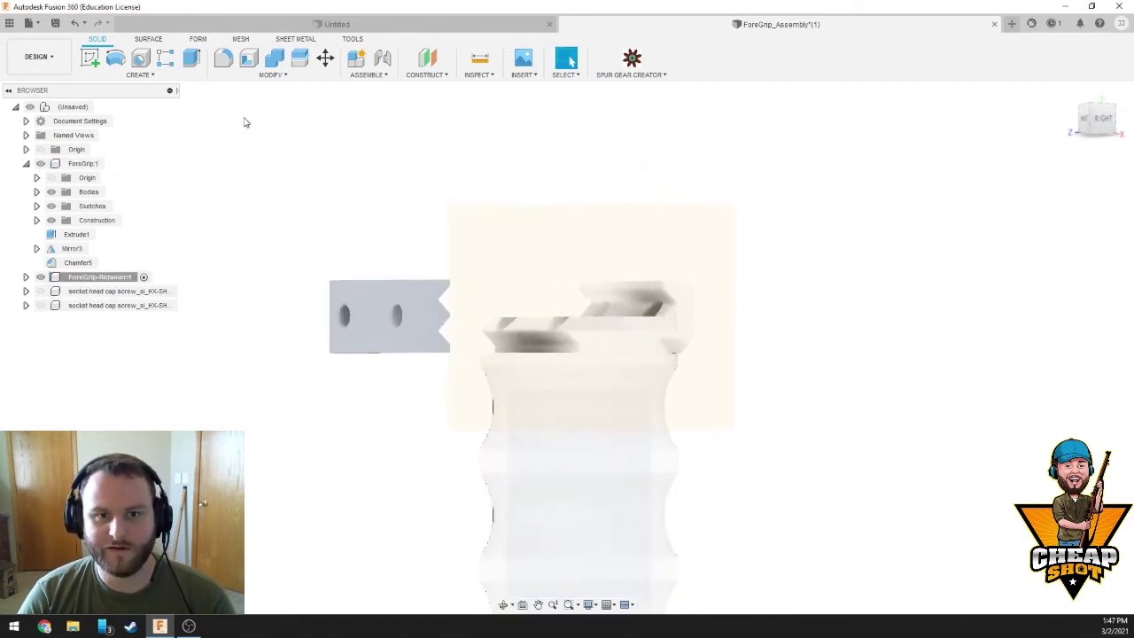
left_click(271, 75)
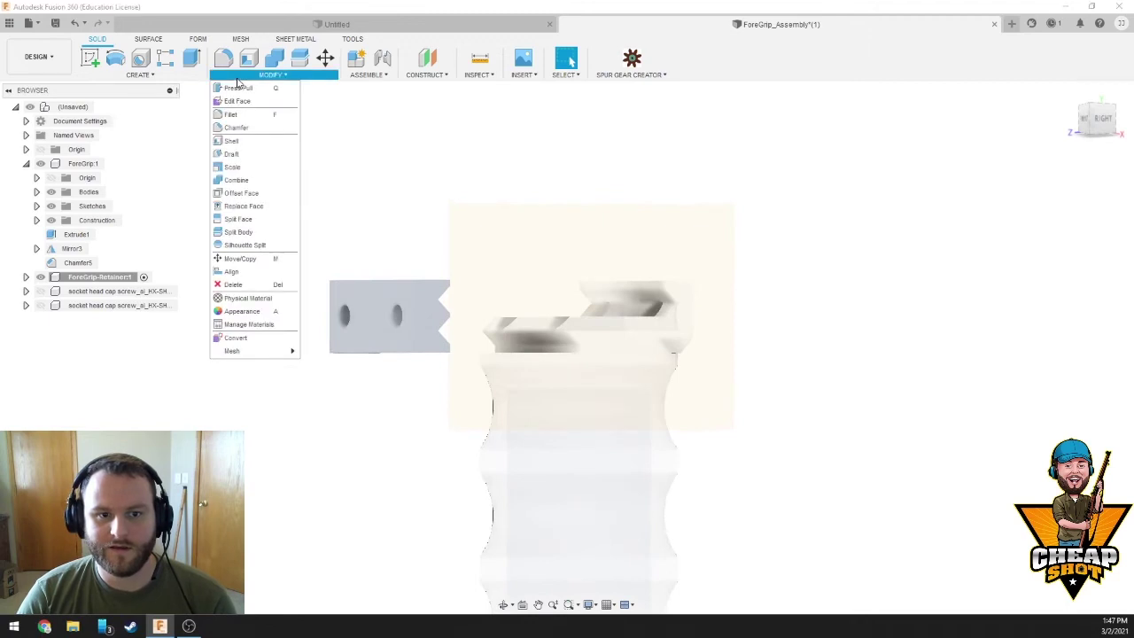
left_click(236, 126)
scroll(434, 326, "up", 4)
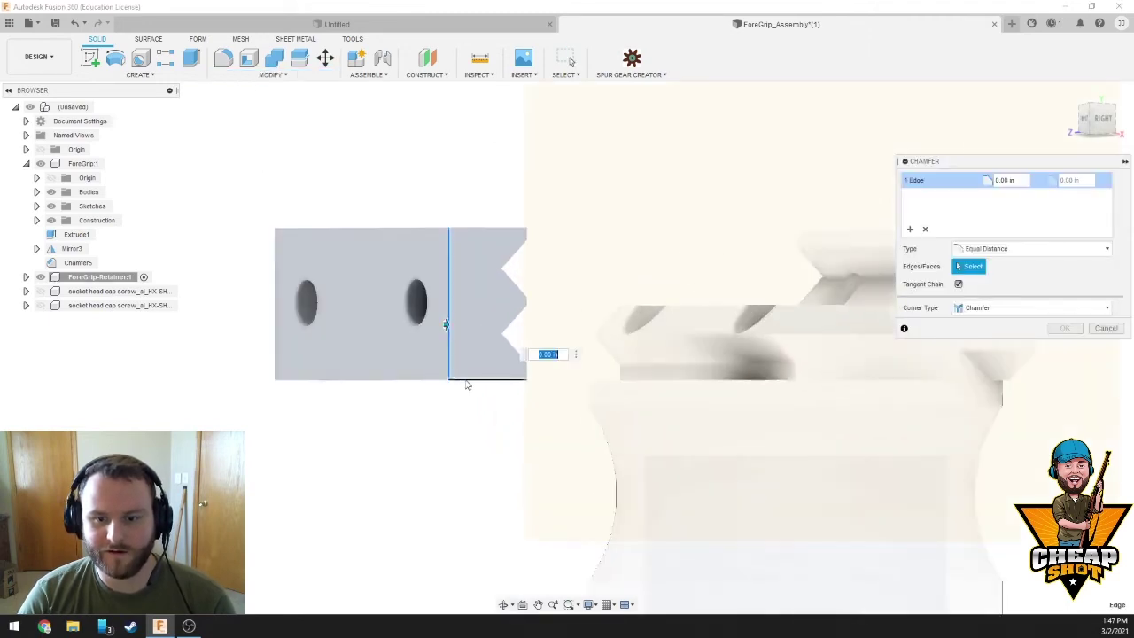
middle_click_drag(436, 361, 434, 383, "shift")
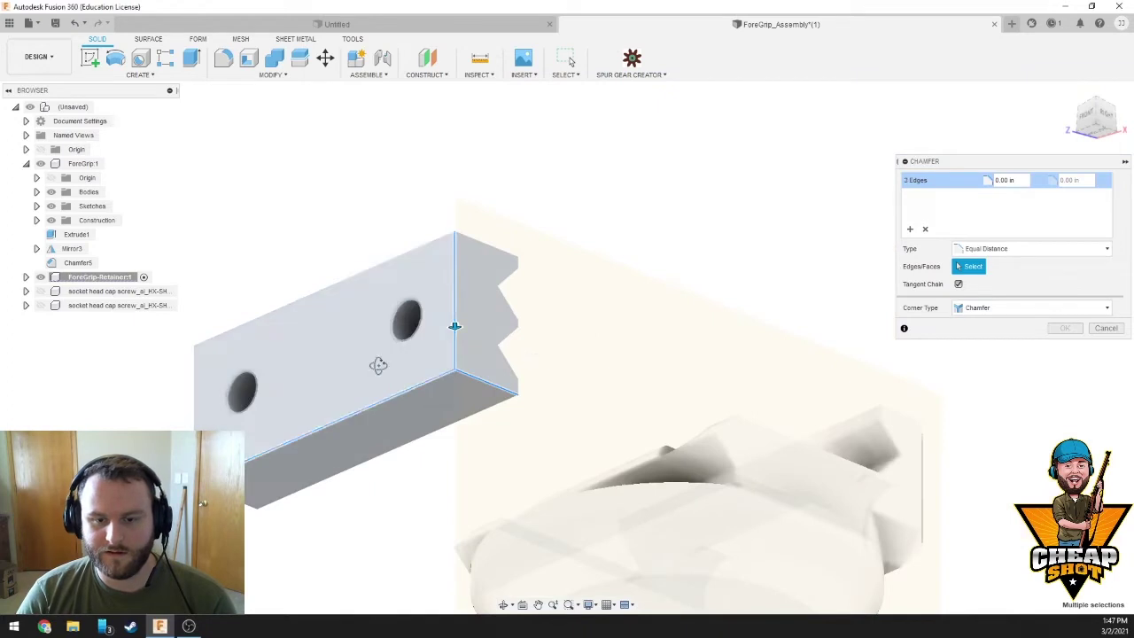
middle_click_drag(375, 363, 228, 324, "shift")
left_click(227, 323)
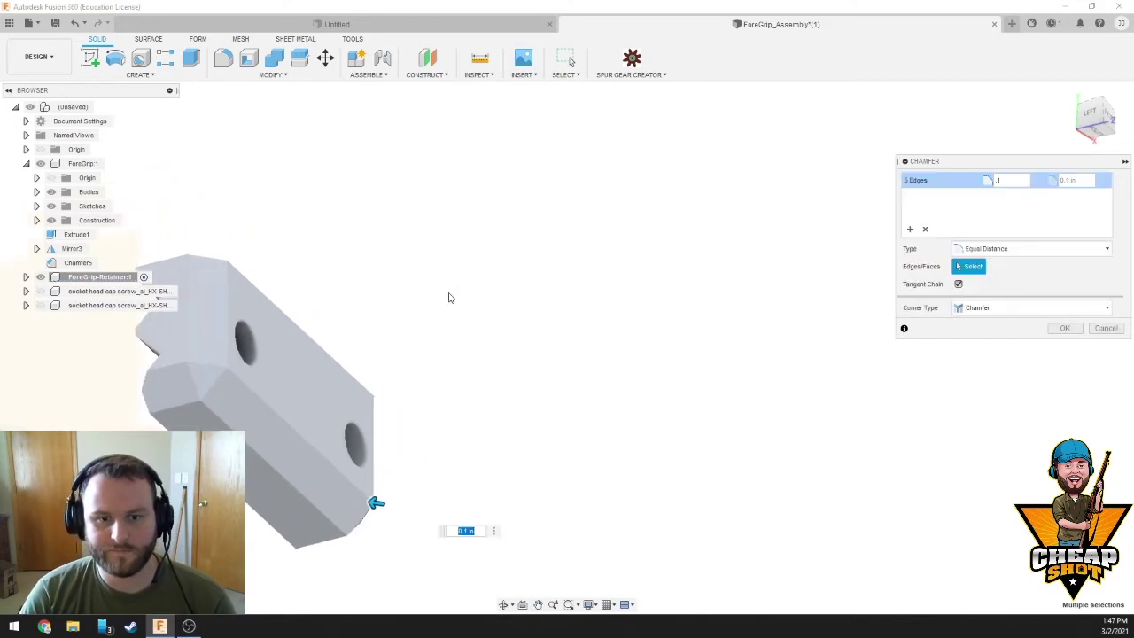
middle_click_drag(449, 296, 523, 317, "shift")
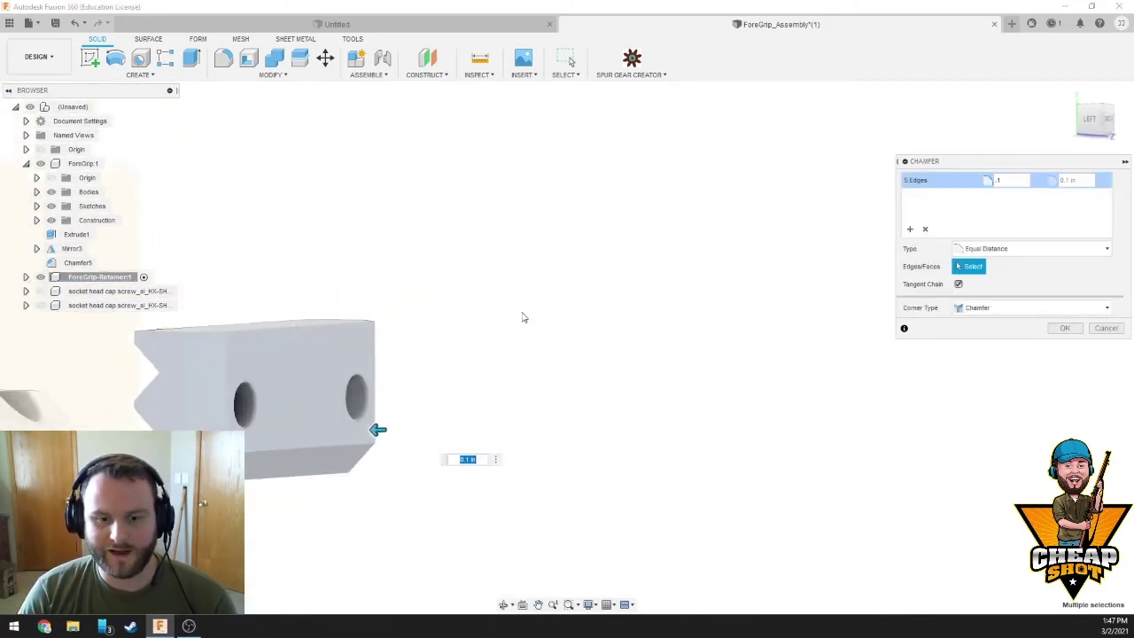
left_click(1063, 328)
Check the chamfered retainer from the ViewCube's left view and an oblique angle
middle_click_drag(372, 278, 779, 190, "shift")
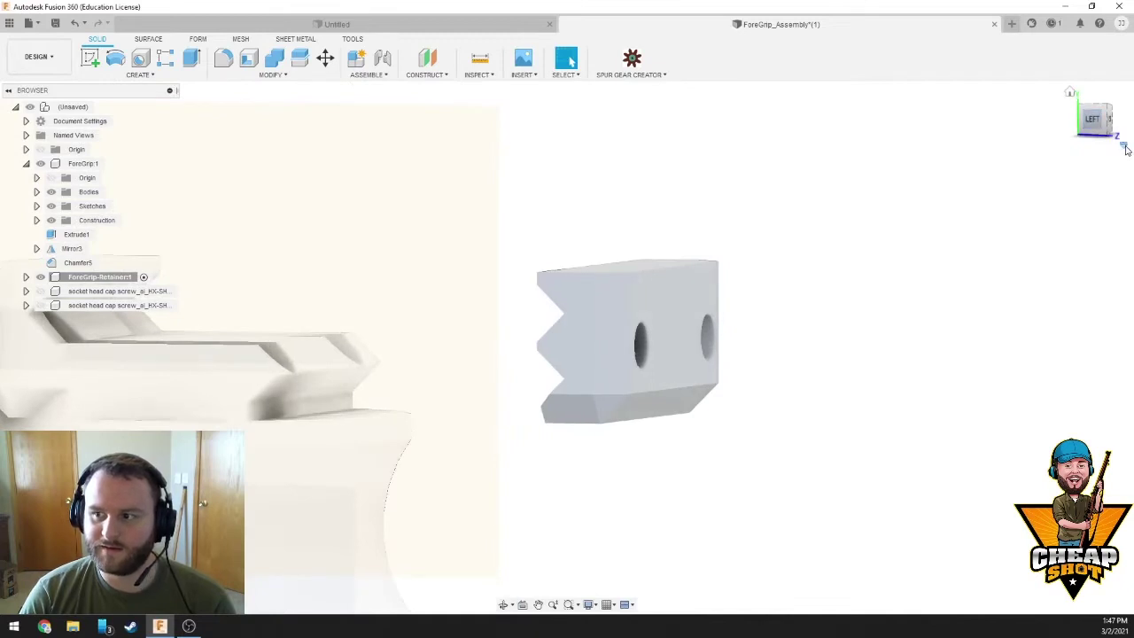
left_click(1110, 121)
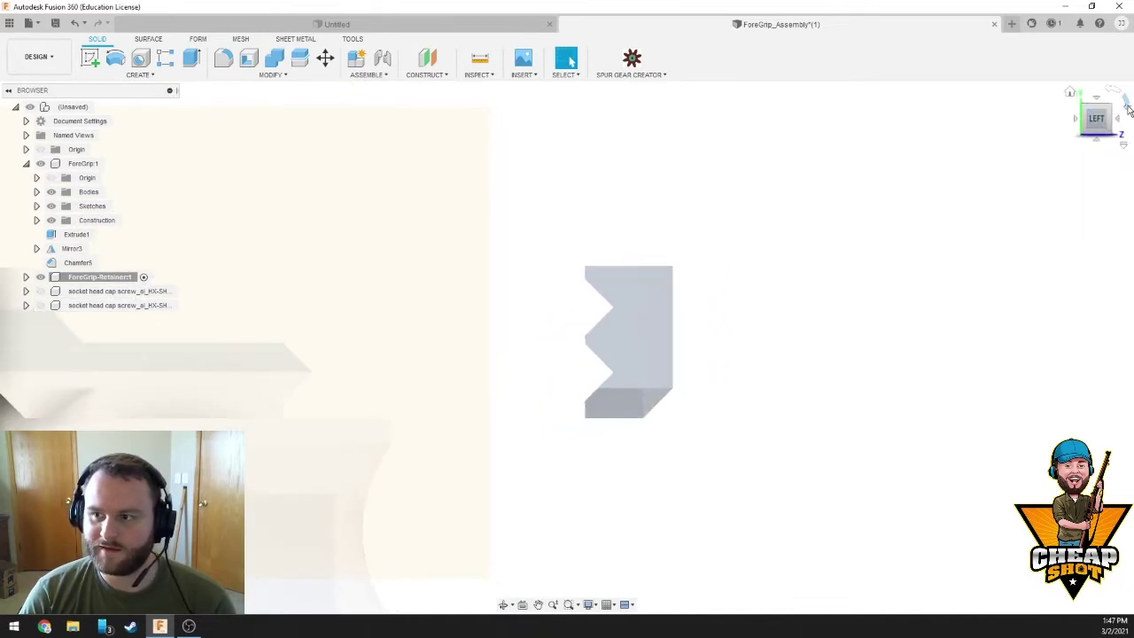
left_click(1128, 108)
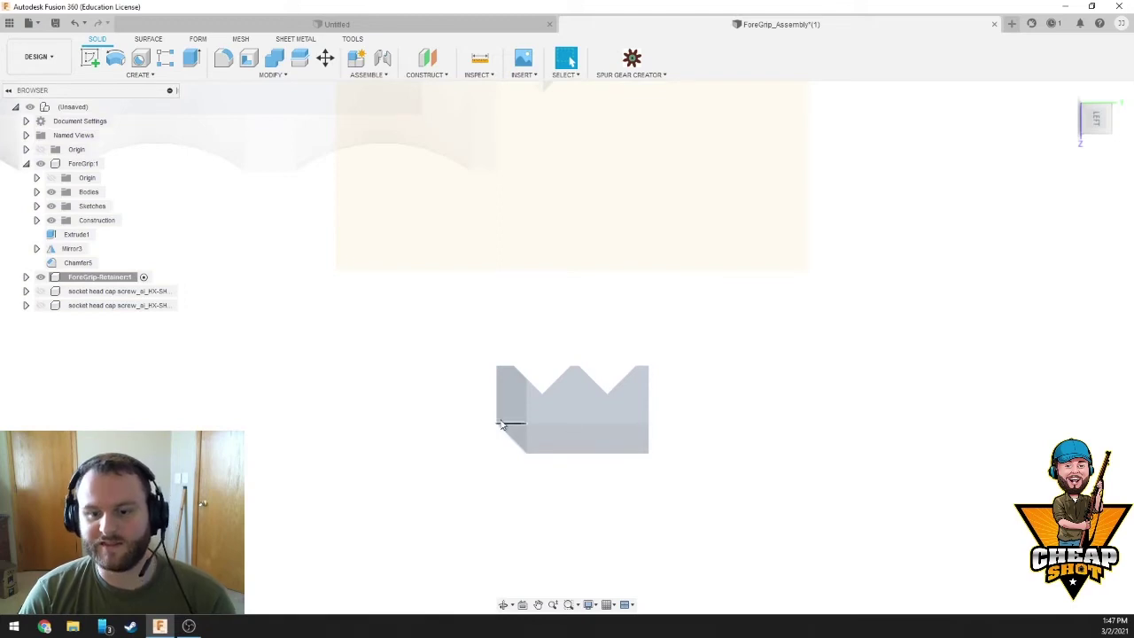
middle_click_drag(535, 460, 481, 364, "shift")
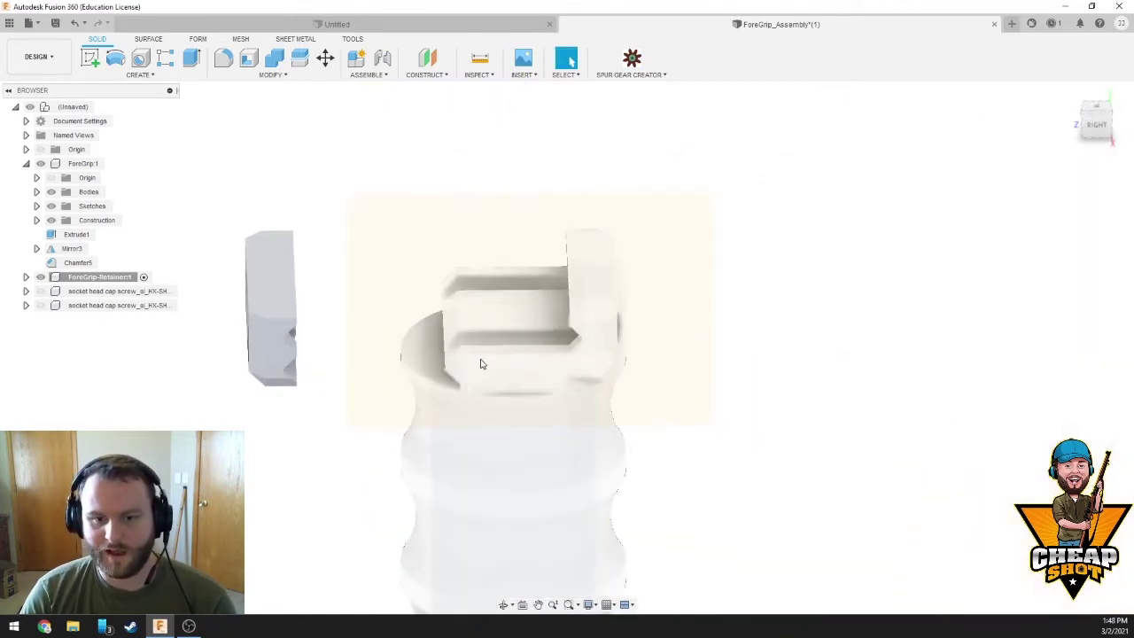
Move the ForeGrip-Retainer 1.00 in along X back into its foregrip slot
right_click(71, 278)
left_click(133, 301)
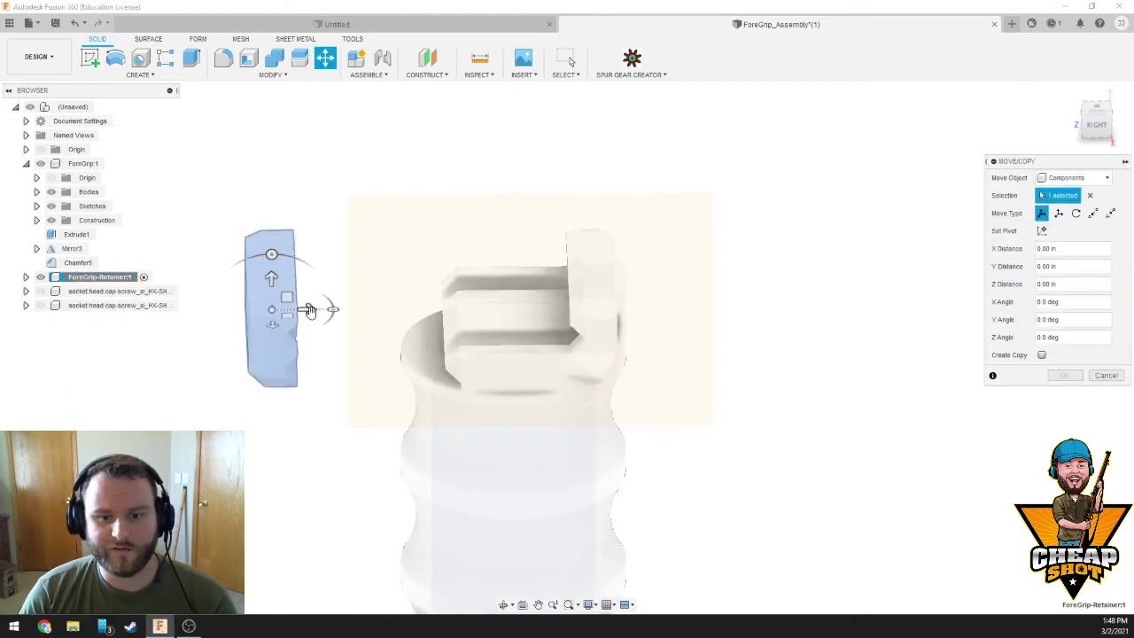
left_click_drag(309, 310, 470, 307)
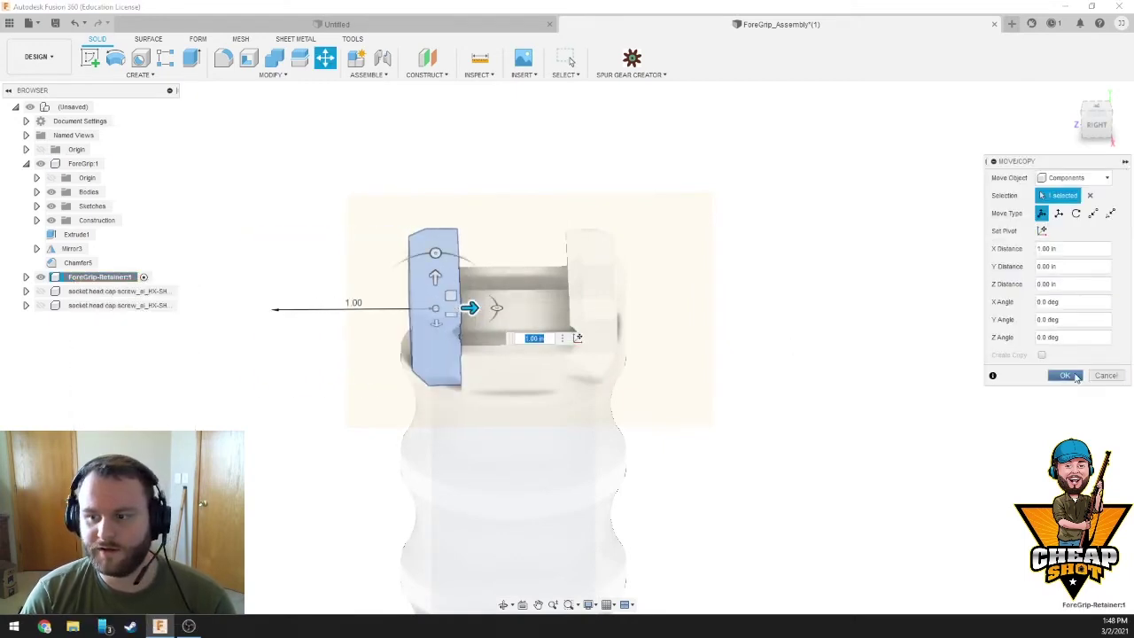
left_click(1066, 376)
Reactivate the top-level assembly and orbit around the assembled grip to review it
double_click(73, 107)
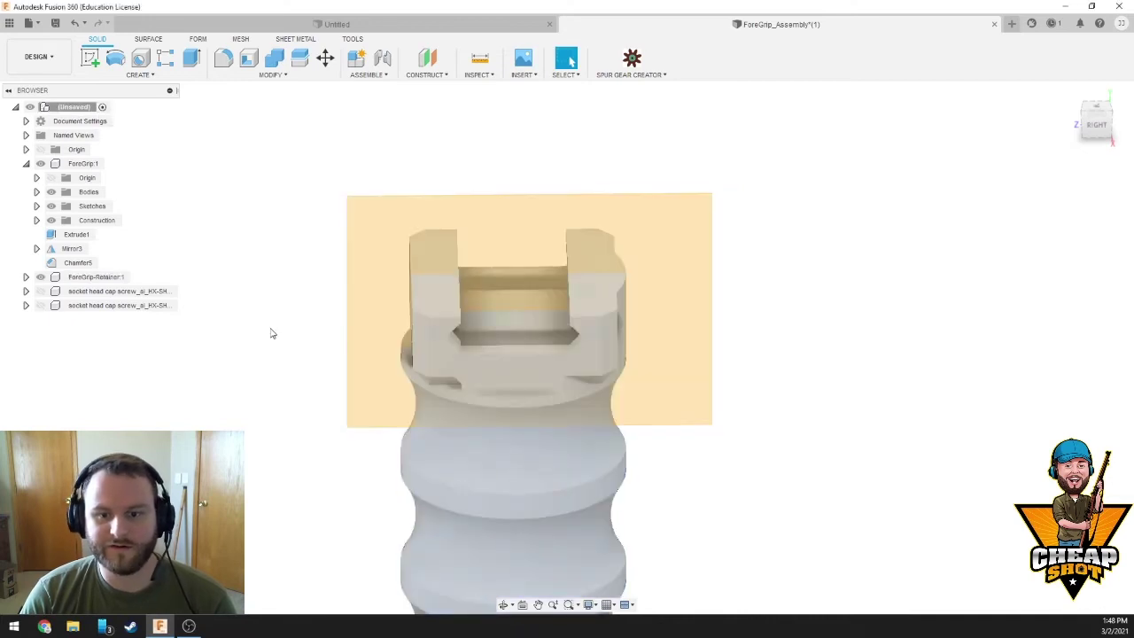
scroll(292, 339, "down", 3)
scroll(293, 337, "up", 4)
middle_click_drag(293, 337, 395, 346, "shift")
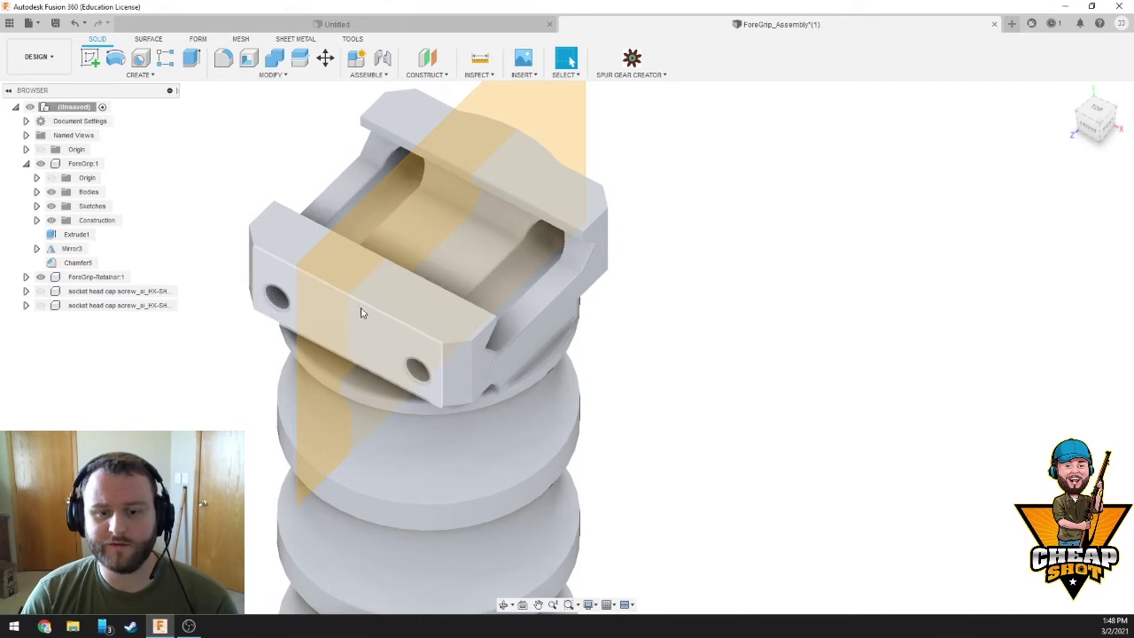
middle_click_drag(379, 350, 433, 392, "shift")
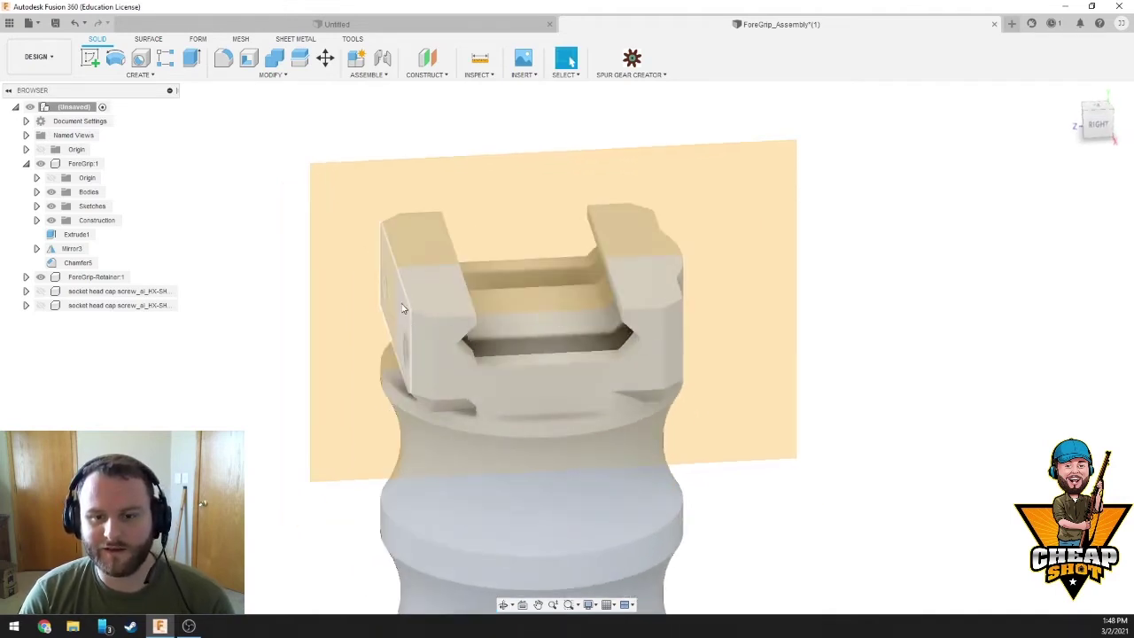
middle_click_drag(404, 310, 416, 337, "shift")
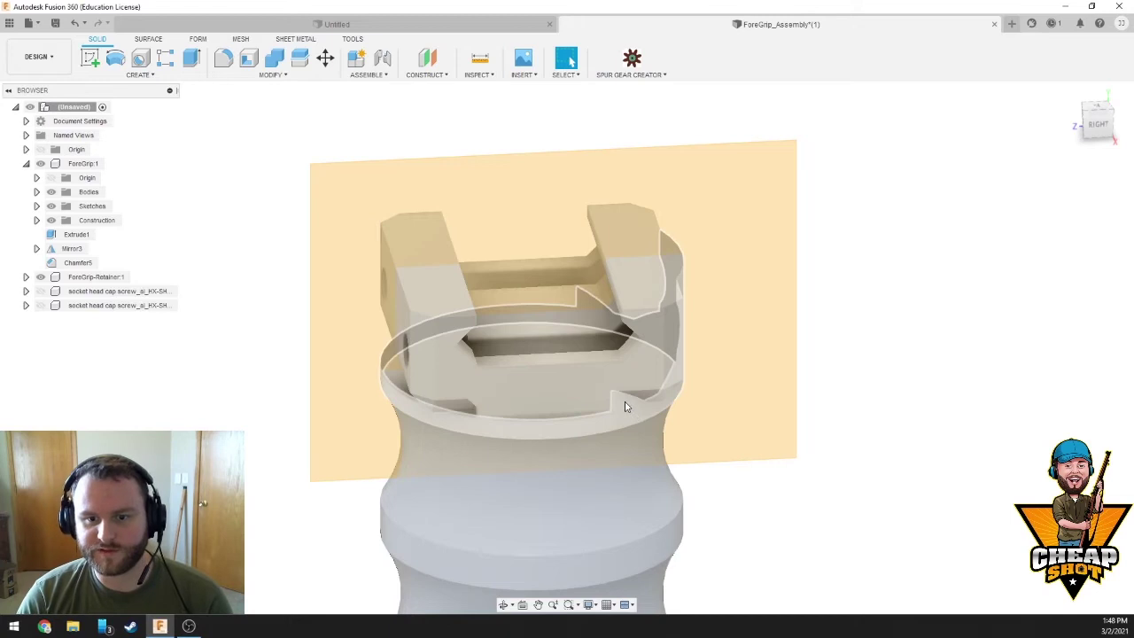
mouse_move(625, 399)
middle_mouse_down("shift")
mouse_move(597, 342)
mouse_move(625, 410)
middle_mouse_up("shift")
scroll(625, 410, "down", 6)
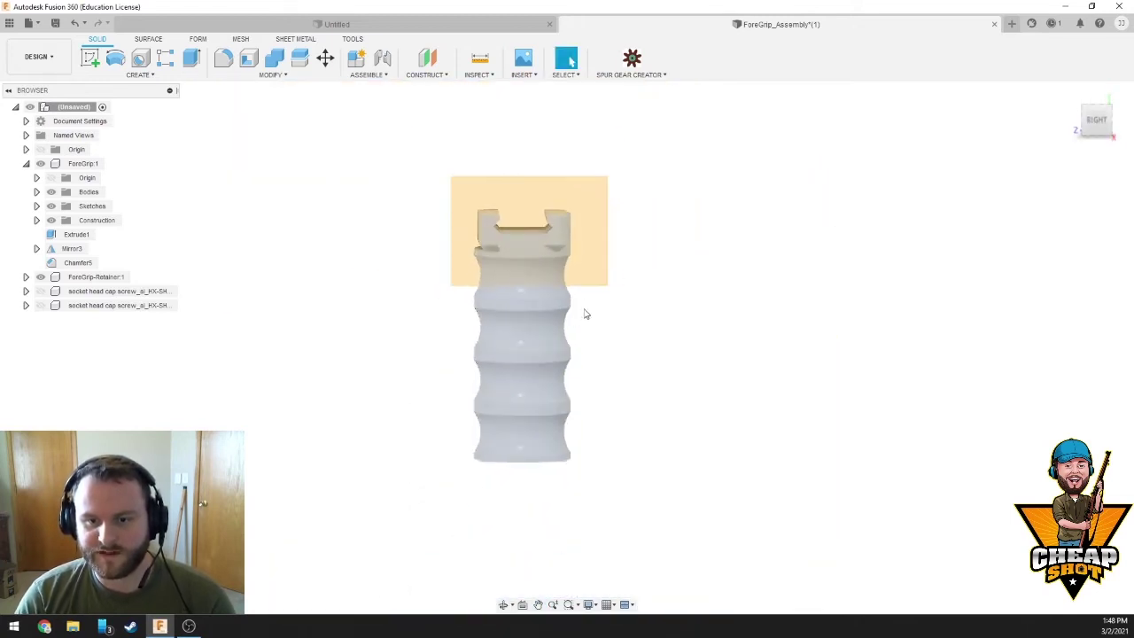
mouse_move(584, 314)
middle_mouse_down("shift")
mouse_move(594, 291)
mouse_move(588, 317)
middle_mouse_up("shift")
scroll(499, 296, "up", 5)
scroll(464, 245, "down", 8)
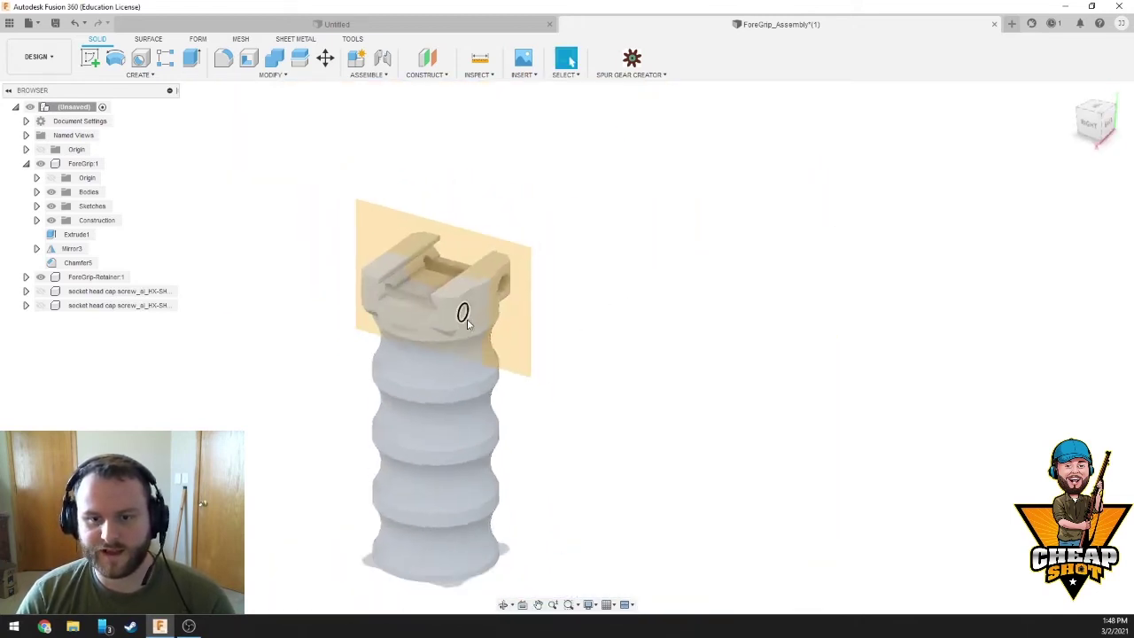
scroll(509, 331, "up", 2)
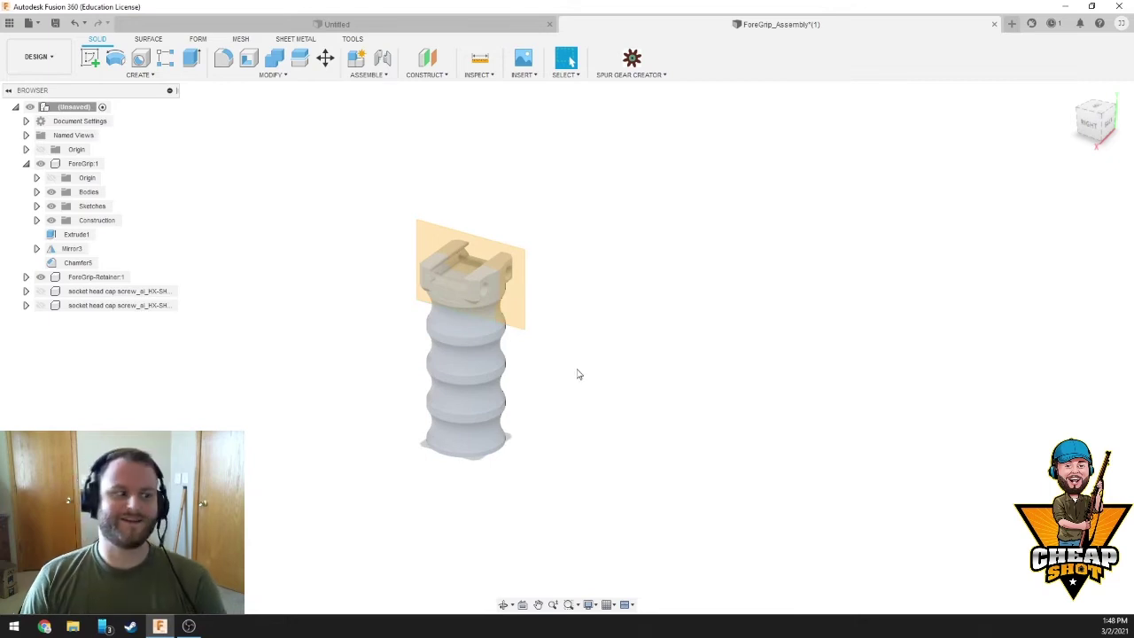